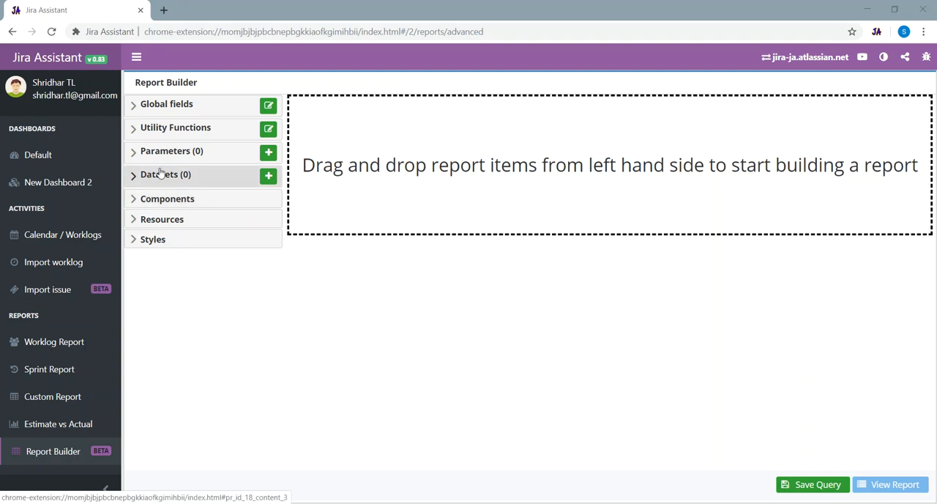
- Examine the contents of the Global fields, Utility Functions and Parameters sections of the report builder
left_click(147, 106)
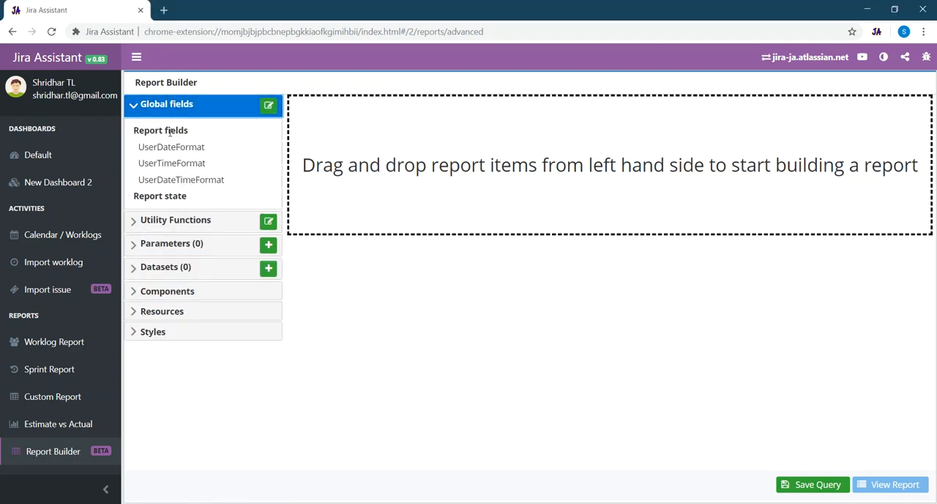
left_click(133, 107)
left_click(133, 129)
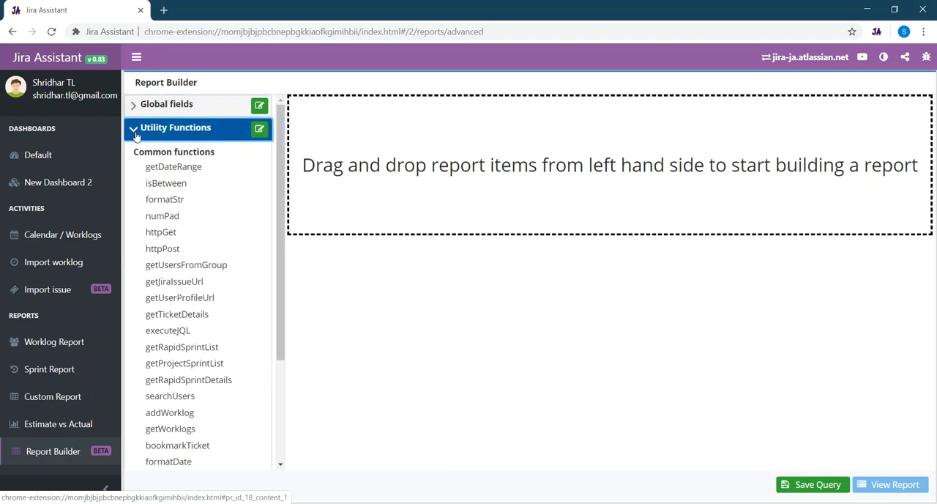
scroll(196, 190, "down", 3)
scroll(196, 190, "up", 5)
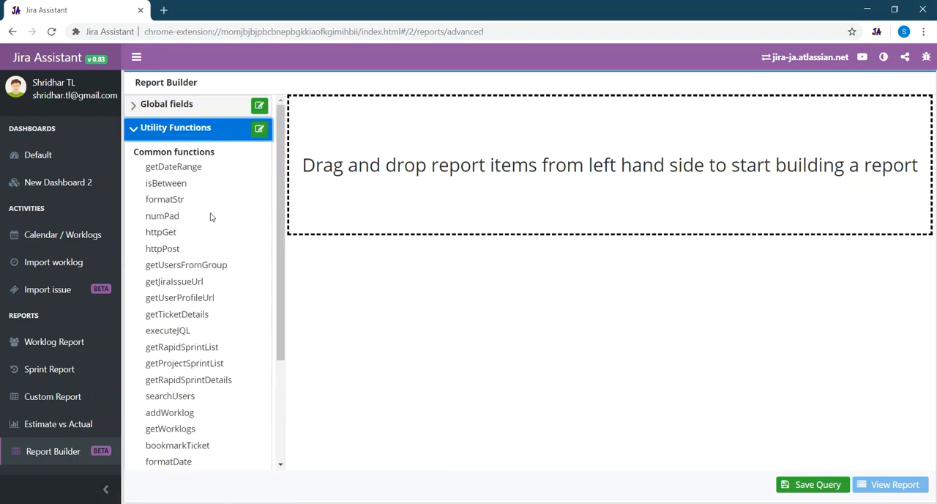
left_click(134, 133)
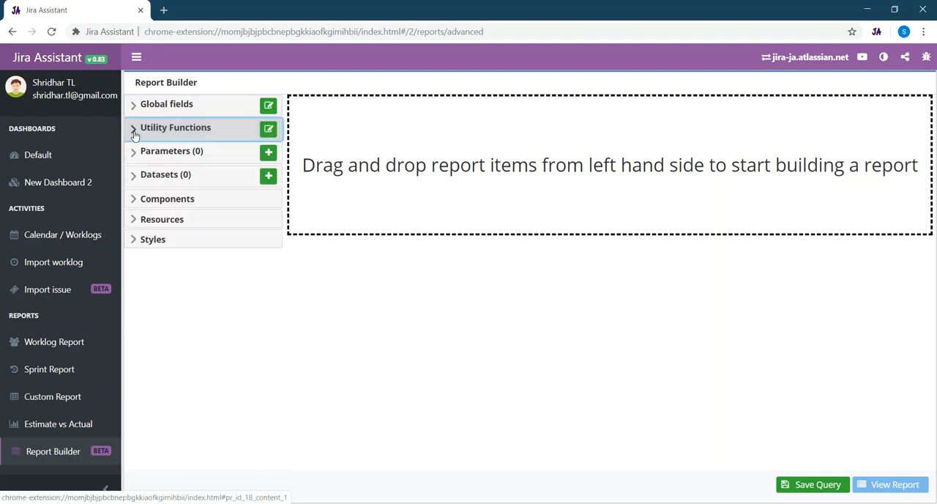
left_click(132, 153)
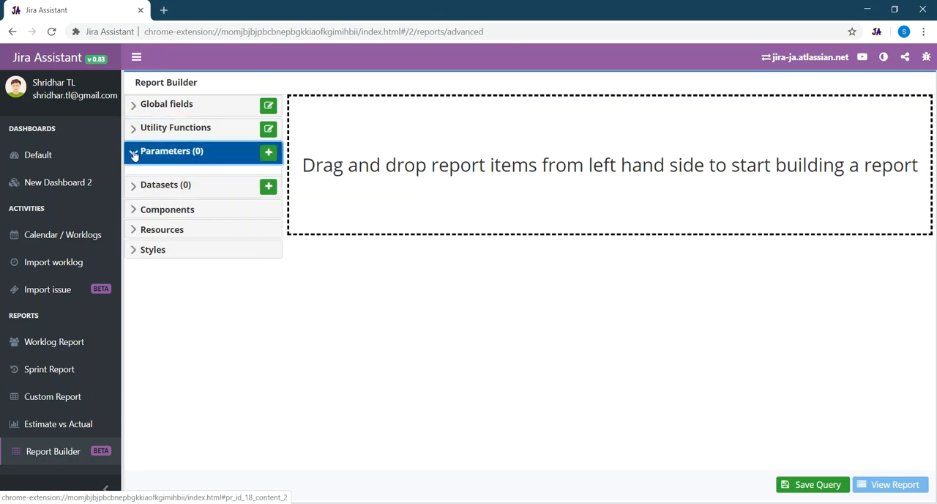
left_click(134, 152)
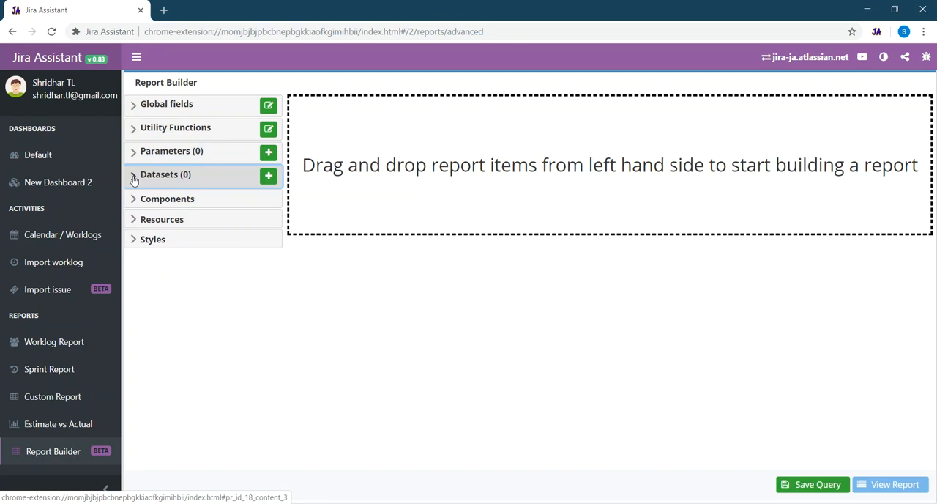
- Expand the Datasets and Components sections and add a Table component to the empty report area
left_click(133, 180)
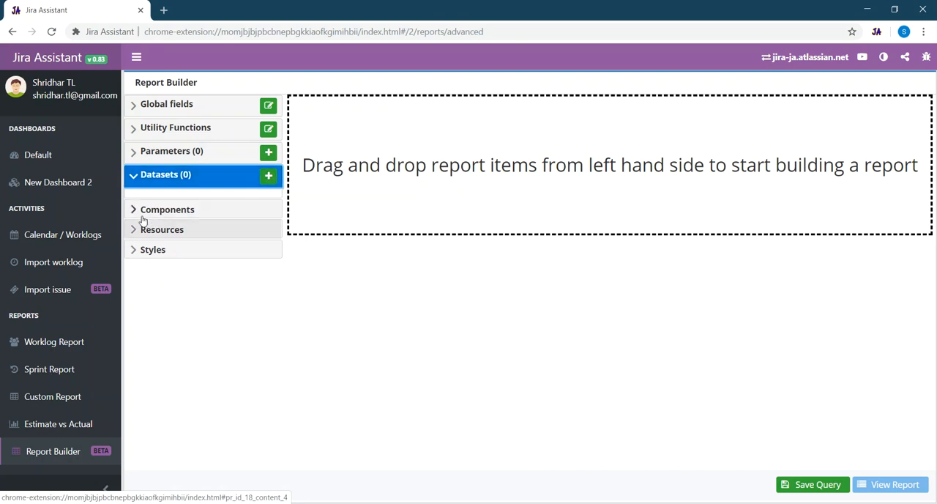
left_click(134, 211)
left_click_drag(167, 237, 392, 174)
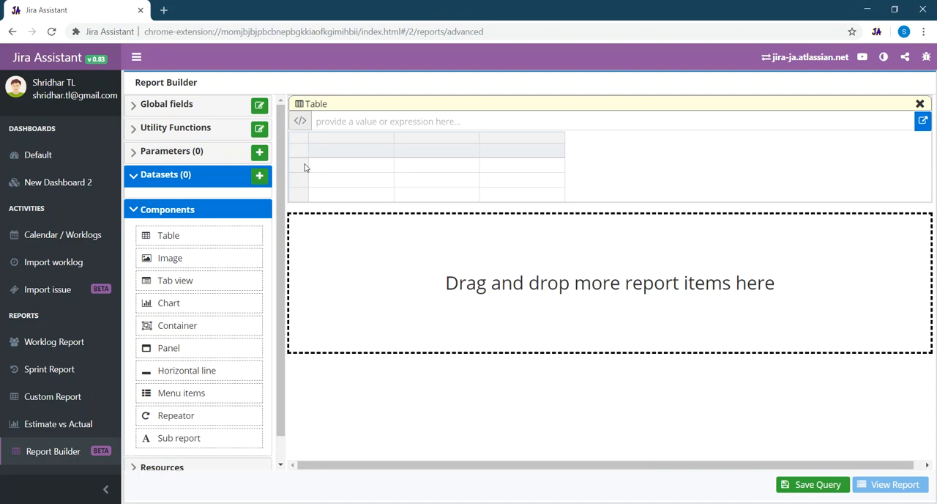
- Create a dataset named ticketsList of the type JQL search result and continue to its field selection
left_click(260, 178)
left_click(345, 146)
type("ticketsList")
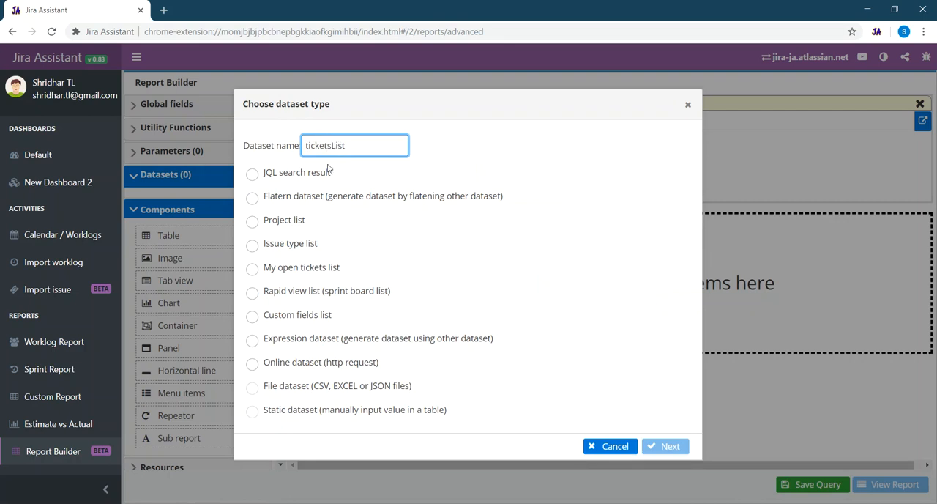
left_click(253, 174)
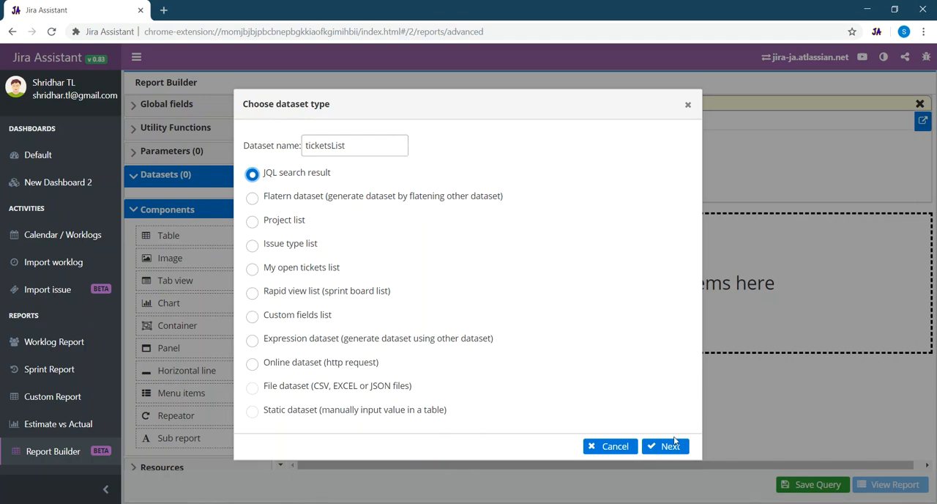
left_click(665, 446)
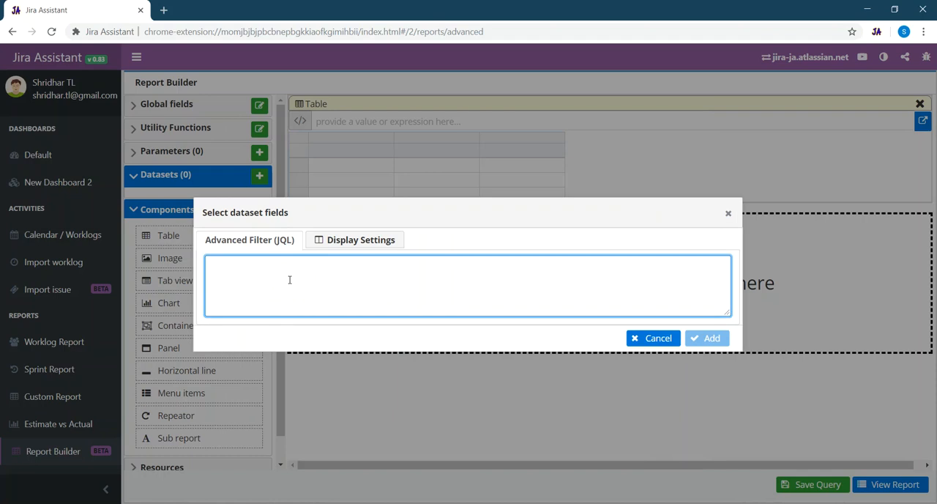
- Enter the dataset's JQL filter as assignee=currentUser() and status != "Closed"
type("assignee=currentUser() and status !=")
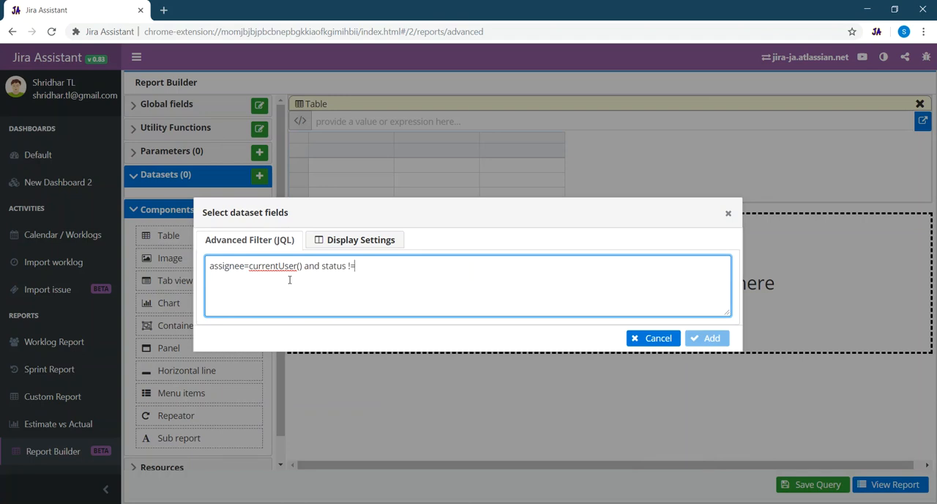
type(" \"Closed")
- Add Issue Type and Summary as display columns of the dataset
left_click(344, 241)
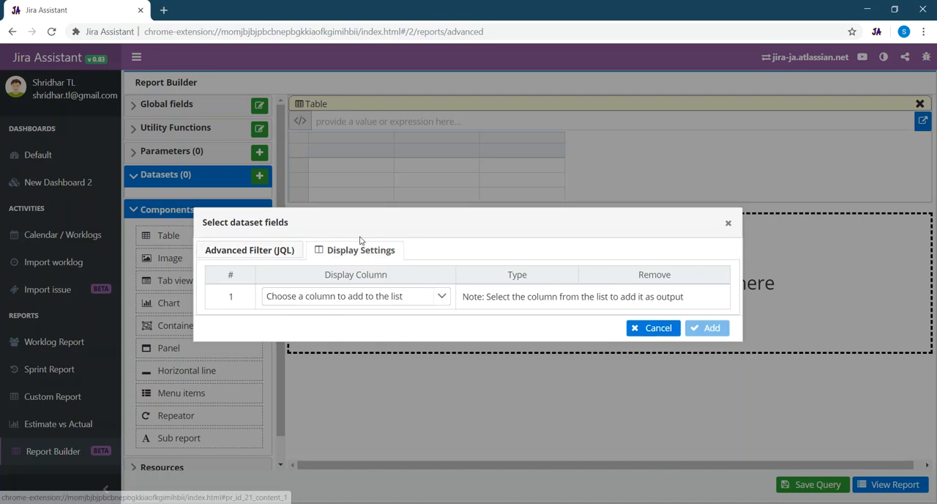
left_click(443, 298)
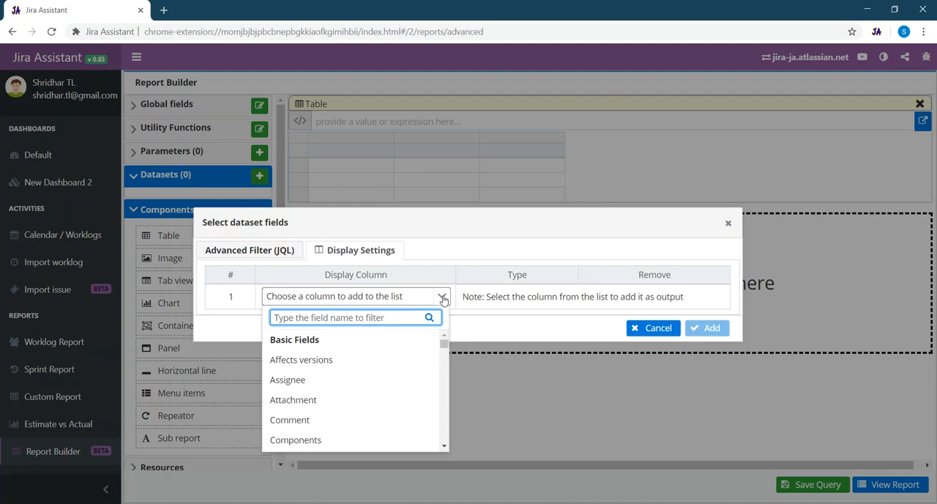
type("issue")
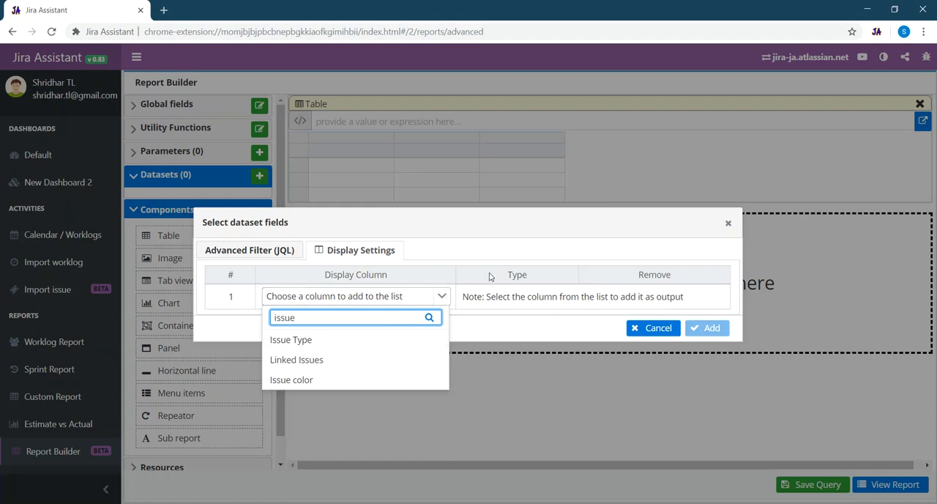
key("Return")
key("ctrl+a")
type("sumar")
key("BackSpace")
key("BackSpace")
key("Return")
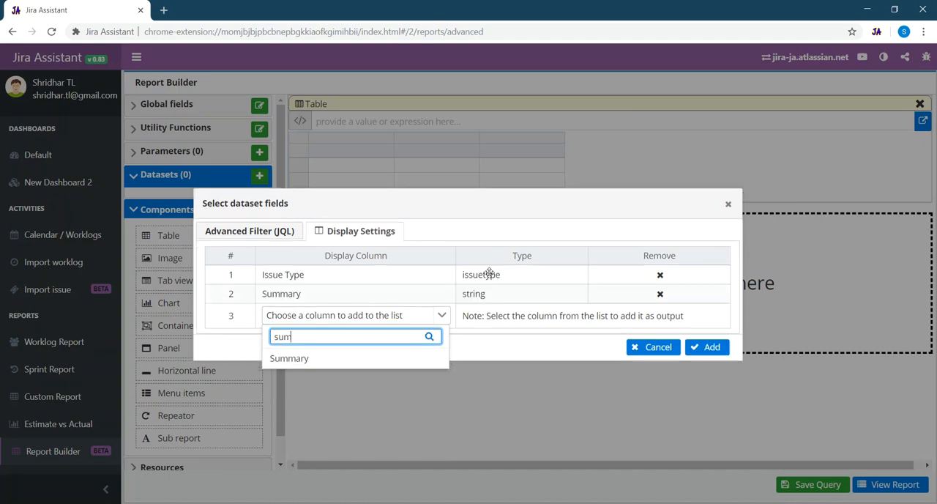
- Include Reporter, Priority, Status, Resolution, Created and Updated as further display columns and add the dataset to the report
key("ctrl+a")
type("rep")
key("Return")
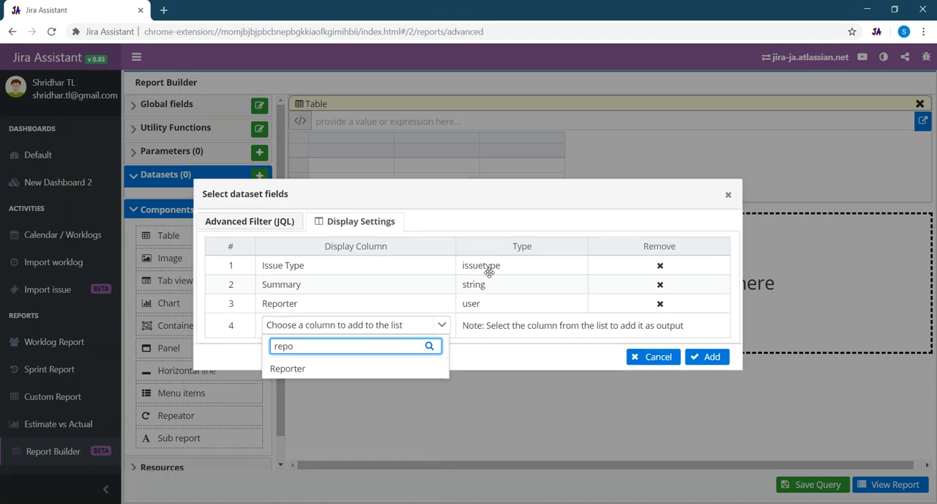
key("ctrl+a")
type("prio")
key("Return")
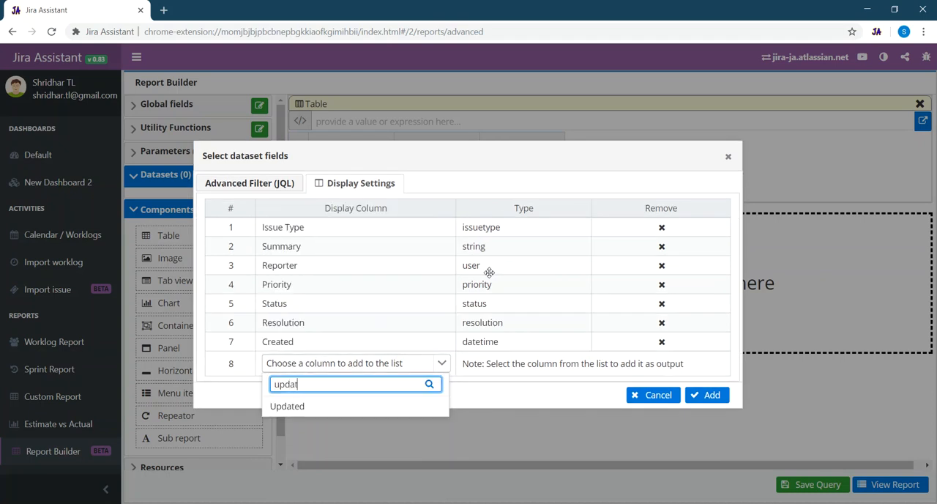
key("Return")
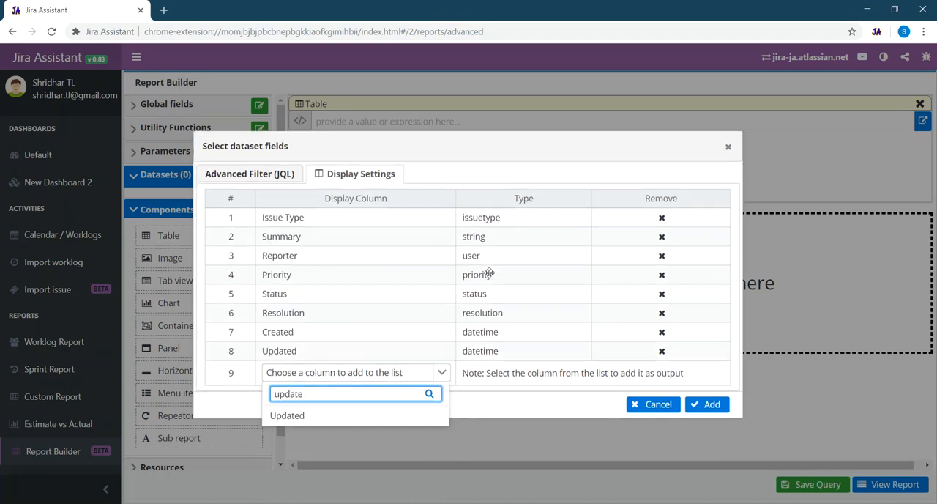
left_click(529, 375)
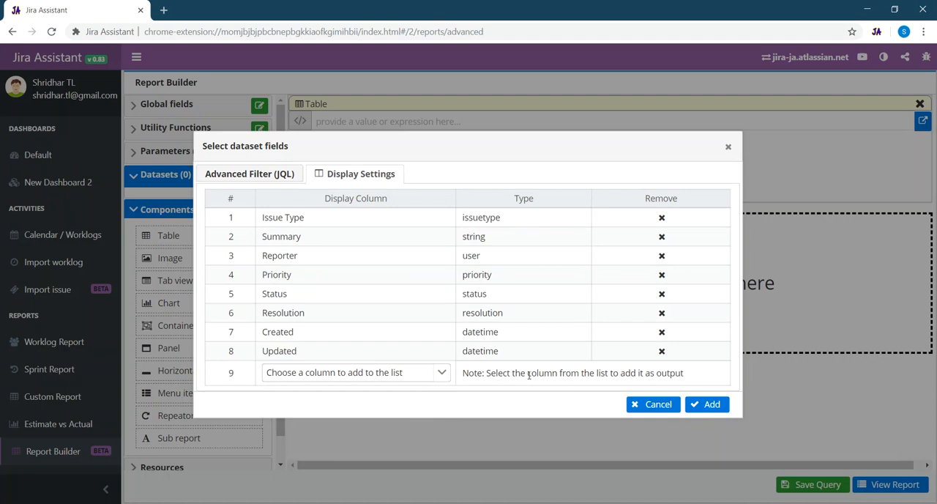
left_click(714, 405)
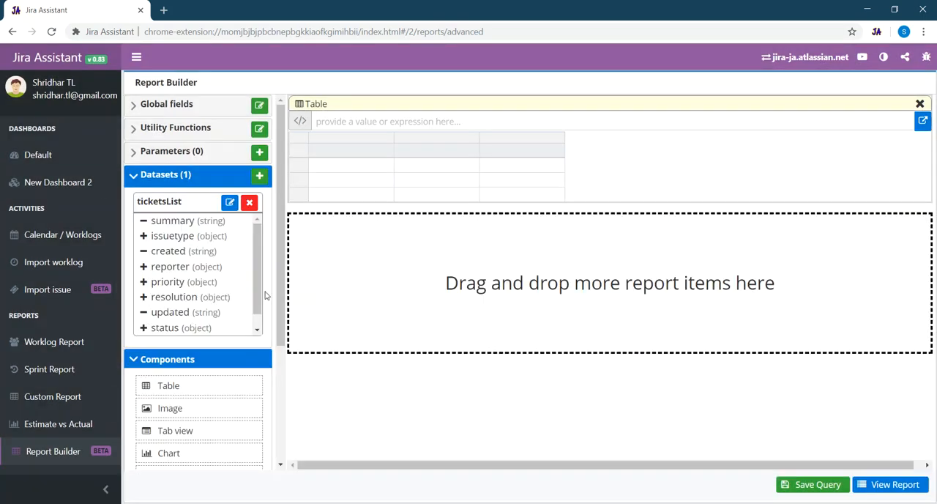
- Insert six more columns into the three-column table to make nine columns
right_click(506, 139)
mouse_move(539, 151)
left_click(637, 151)
right_click(541, 137)
mouse_move(587, 159)
left_click(663, 177)
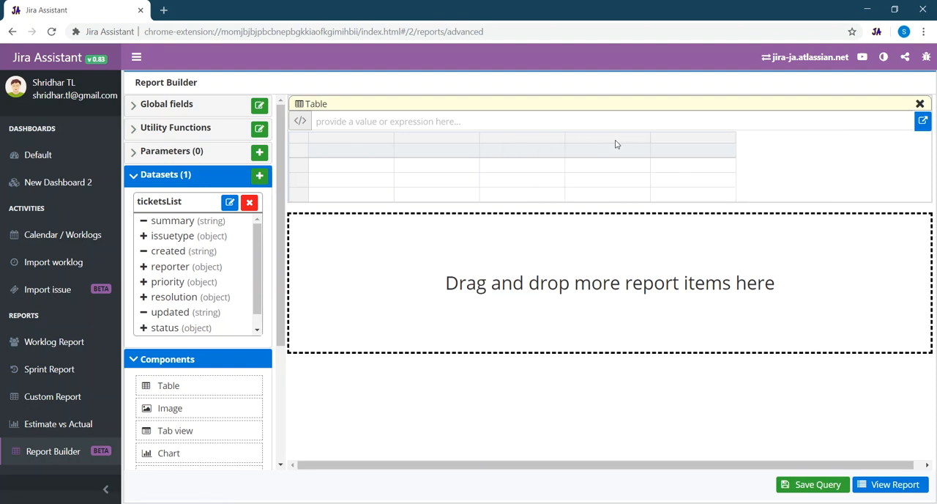
right_click(669, 143)
mouse_move(712, 161)
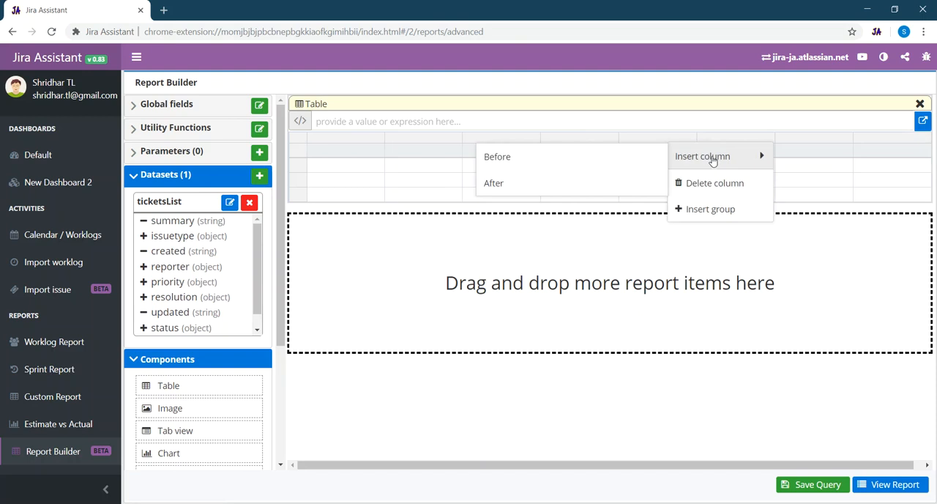
left_click(539, 163)
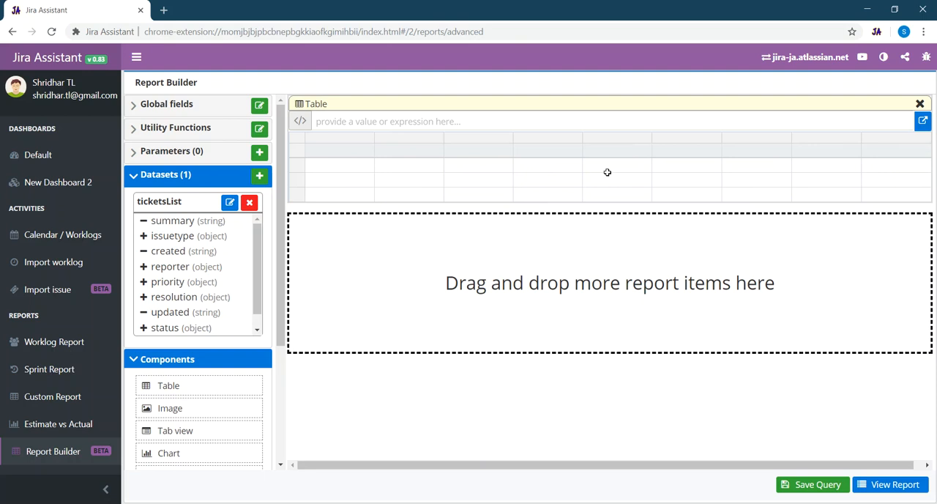
- Delete two of the table's three body rows, leaving a single row below the header
right_click(298, 167)
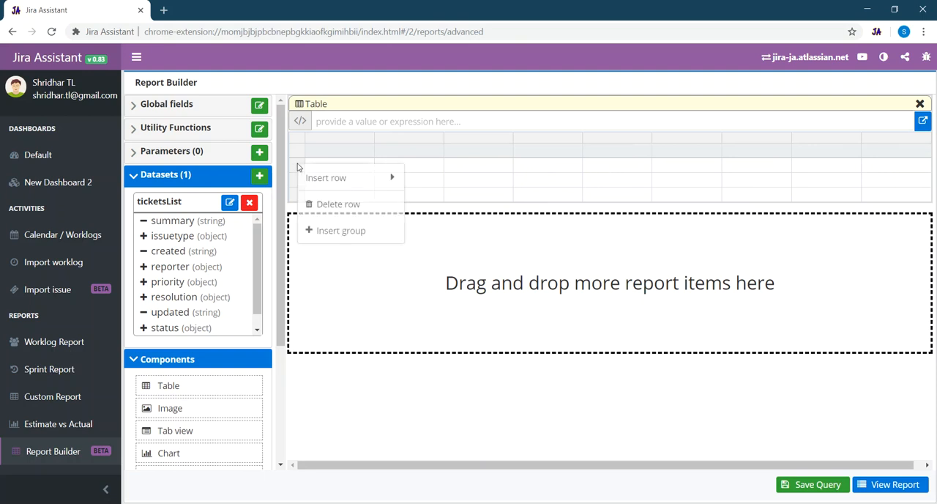
left_click(334, 204)
right_click(297, 170)
left_click(335, 212)
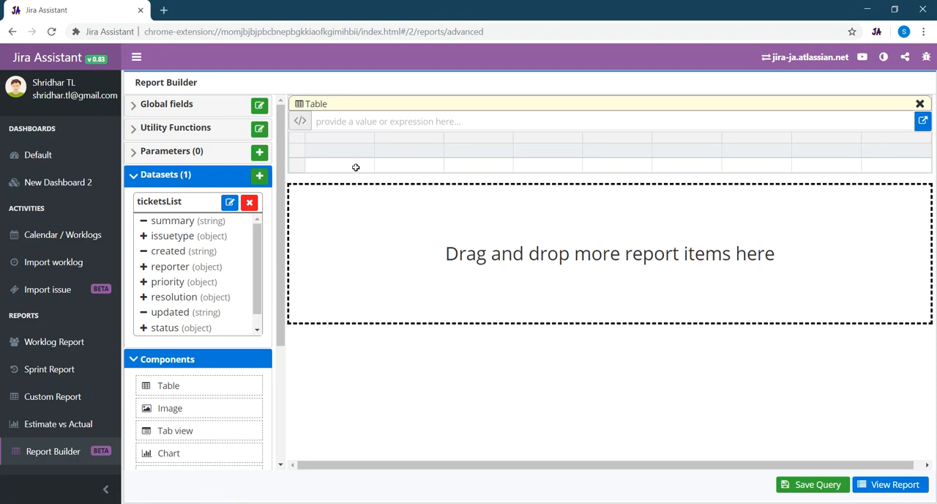
- Label the first two header cells of the table Ticket No and Type
double_click(334, 149)
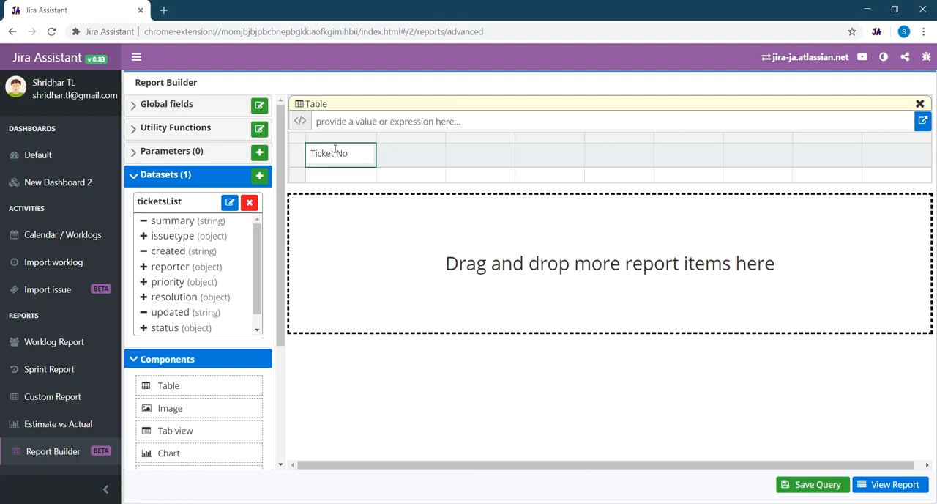
key("Return")
double_click(401, 152)
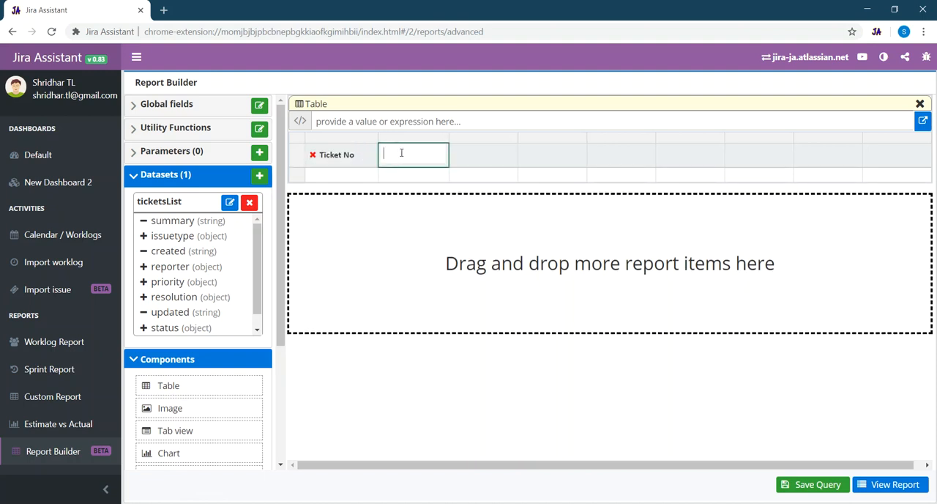
type("Type")
key("Return")
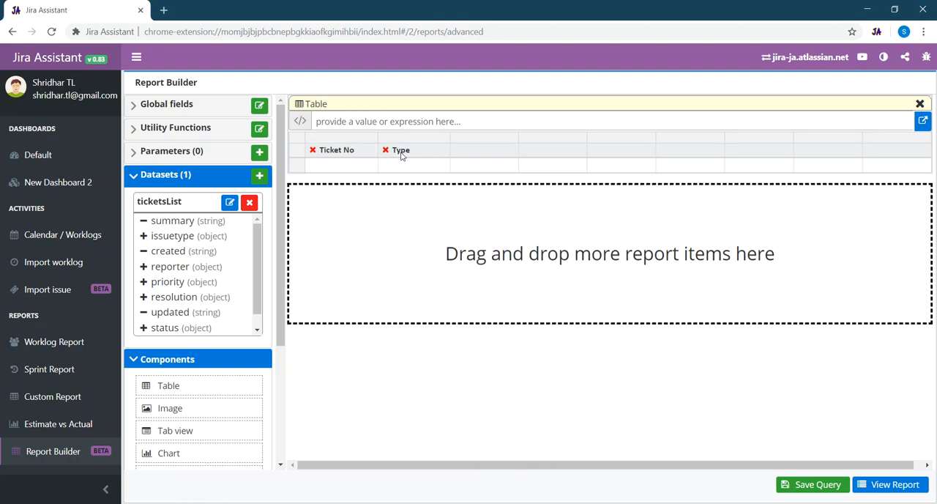
- Label the remaining header cells, in order, Summary, Reporter, Priority, Status, Resolution, Created and Updated
left_click(486, 150)
type("Summary")
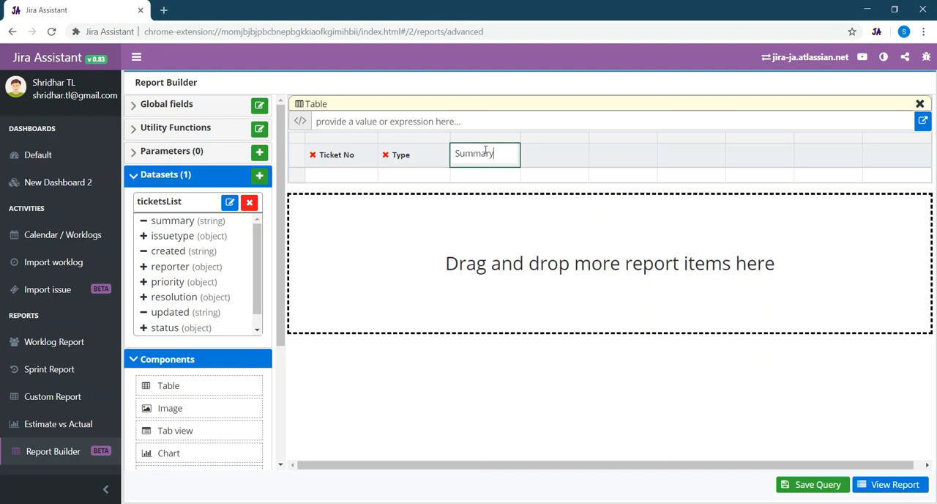
key("Return")
left_click(554, 153)
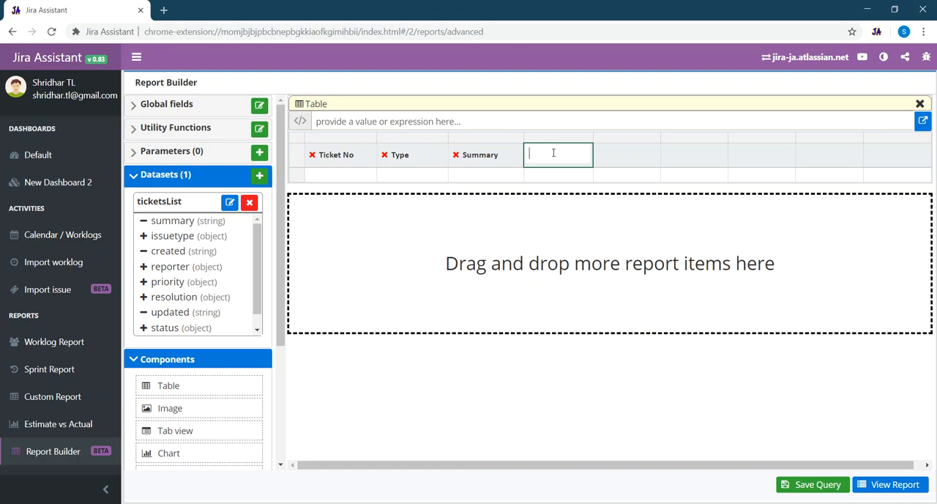
type("Reporter")
key("Return")
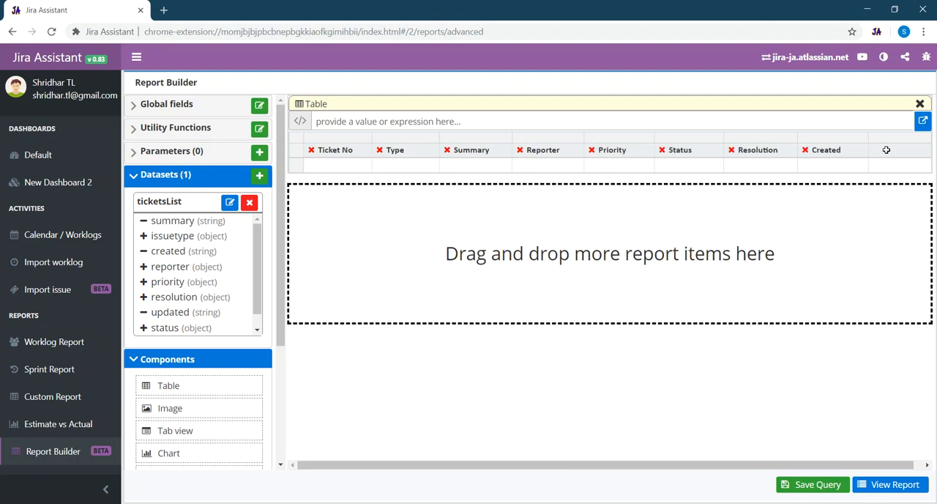
left_click(886, 149)
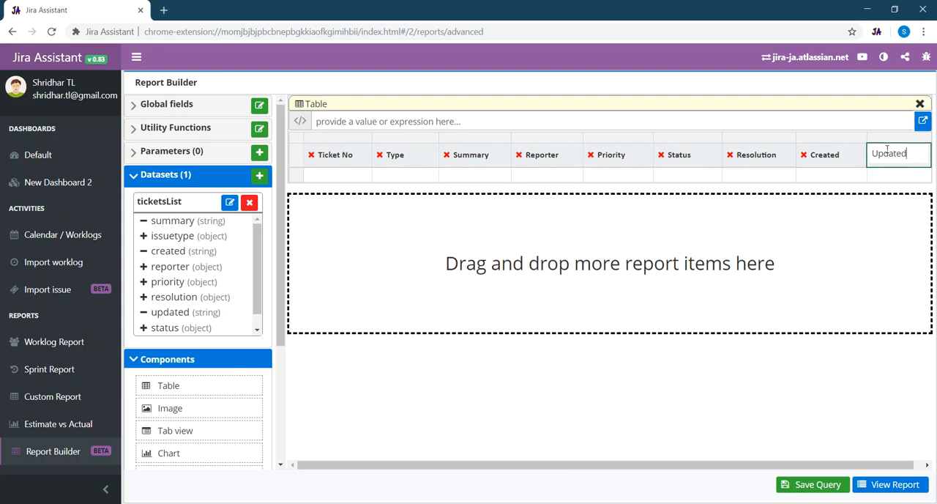
key("Return")
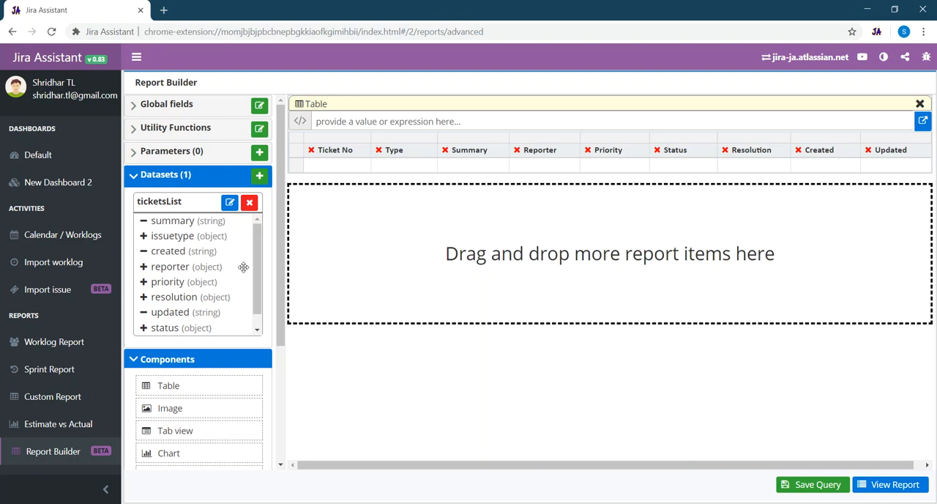
- Fill the body cells under Ticket No, Type and Summary with the ticketsList fields key, issuetype name and summary
left_click_drag(258, 267, 258, 293)
left_click_drag(158, 328, 333, 171)
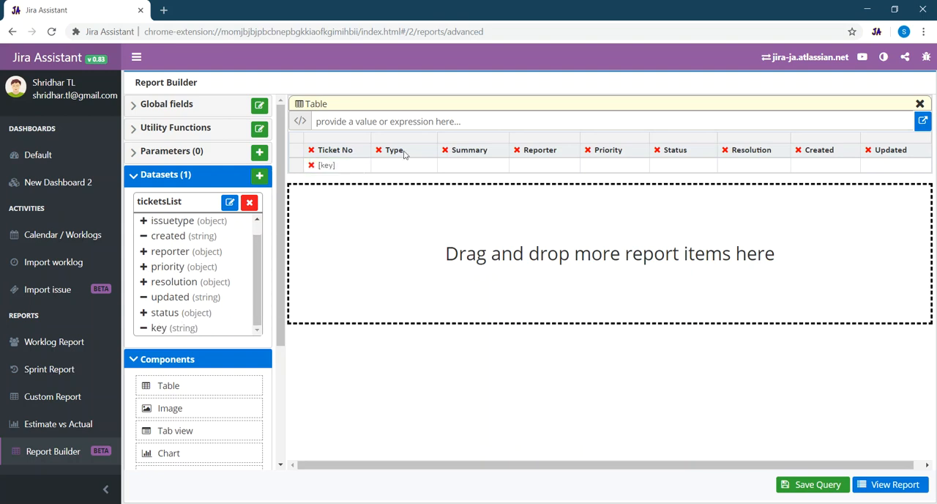
left_click(144, 220)
left_click_drag(170, 296, 392, 169)
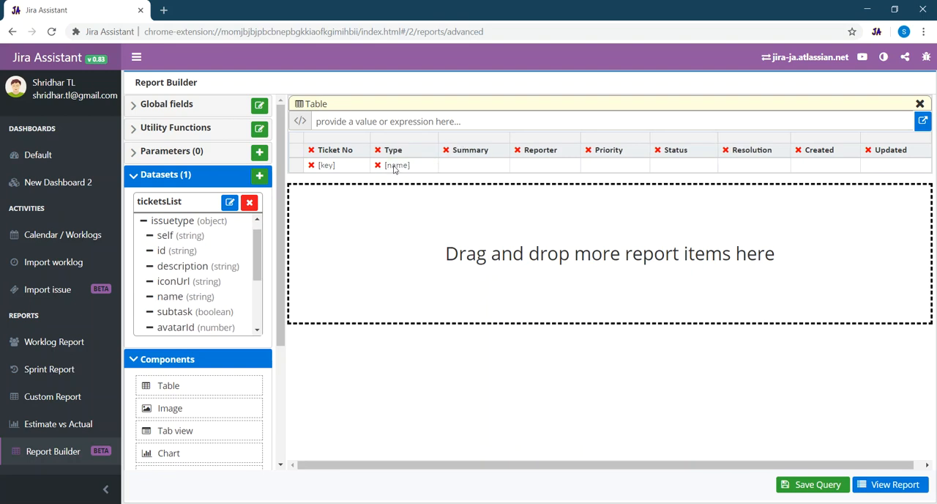
scroll(226, 251, "up", 1)
scroll(226, 250, "up", 1)
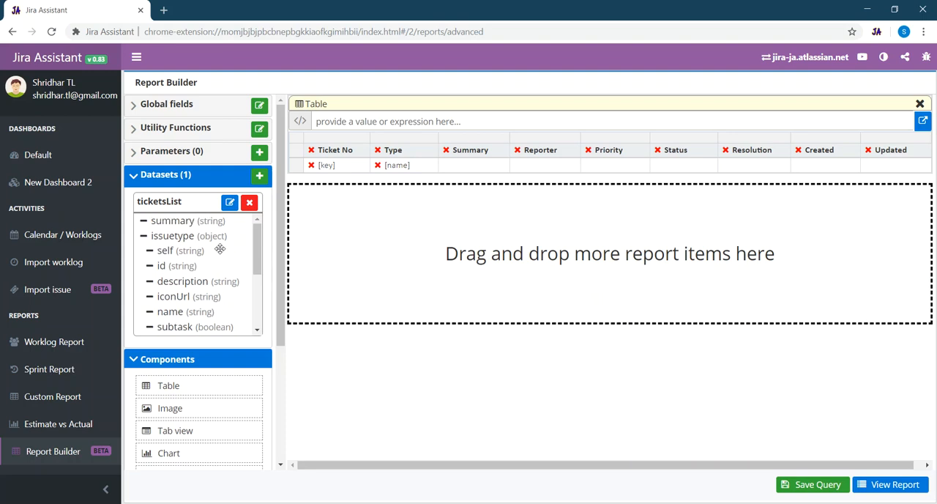
left_click_drag(178, 221, 461, 167)
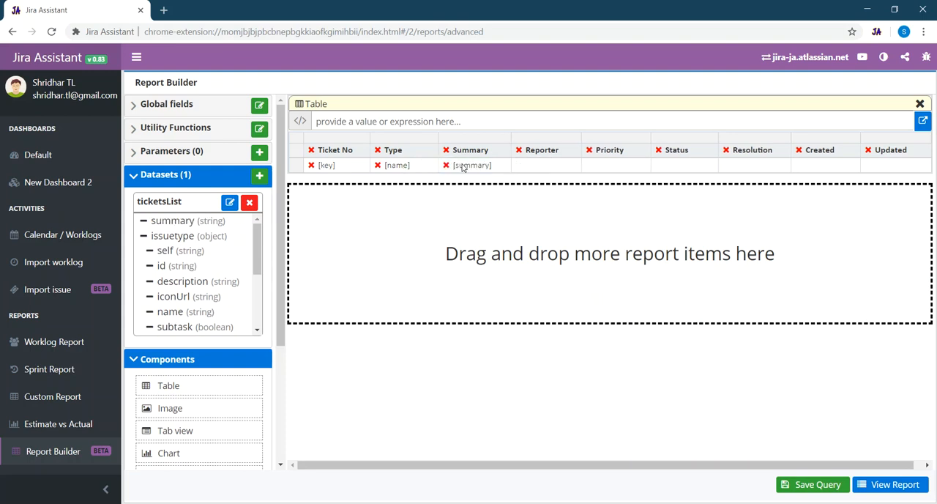
- Fill the Reporter to Updated body cells with the reporter's displayName, the priority, status and resolution names, created and updated
left_click(144, 236)
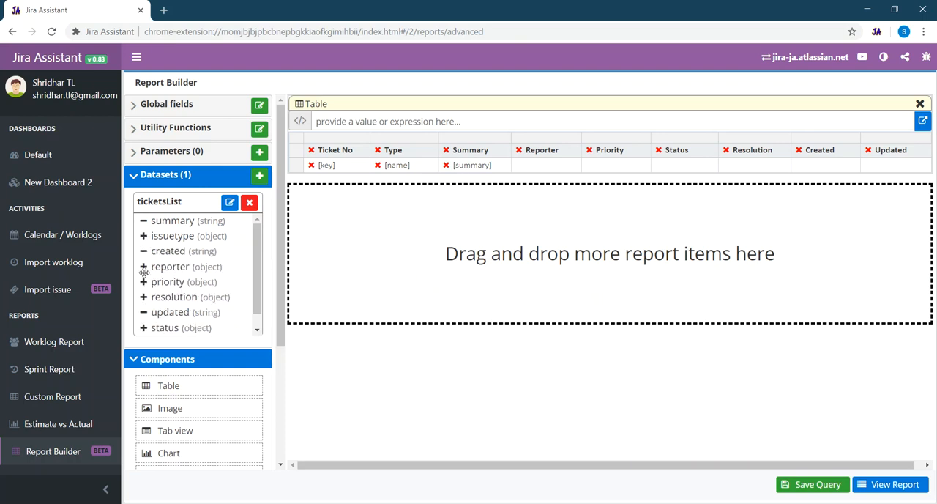
left_click(144, 267)
scroll(197, 282, "down", 4)
scroll(212, 293, "up", 2)
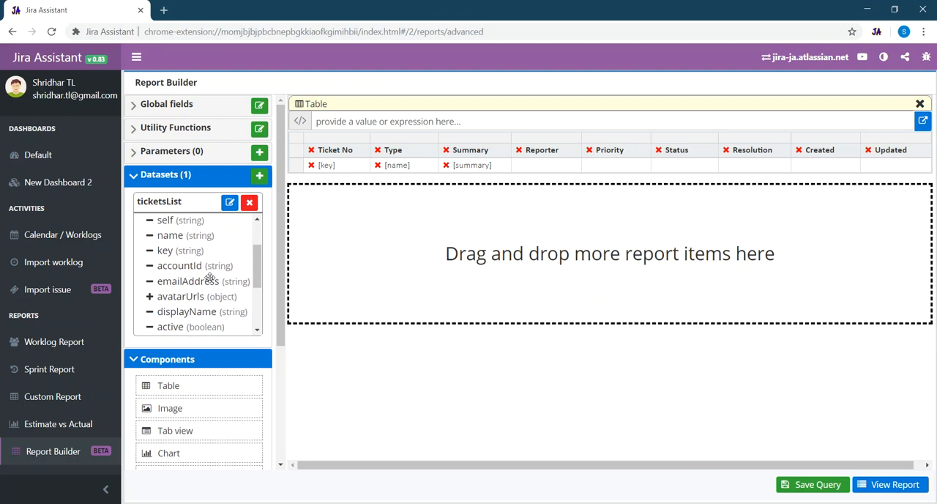
left_click_drag(187, 312, 542, 169)
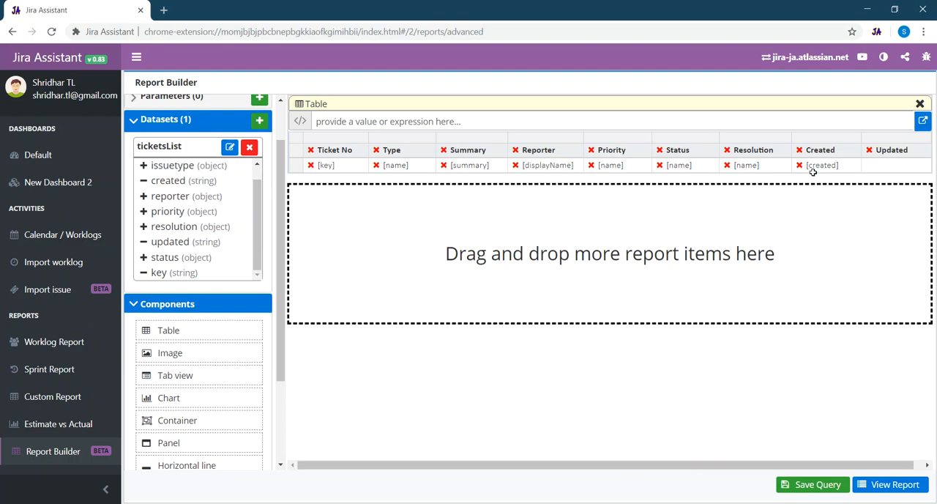
left_click_drag(174, 243, 889, 169)
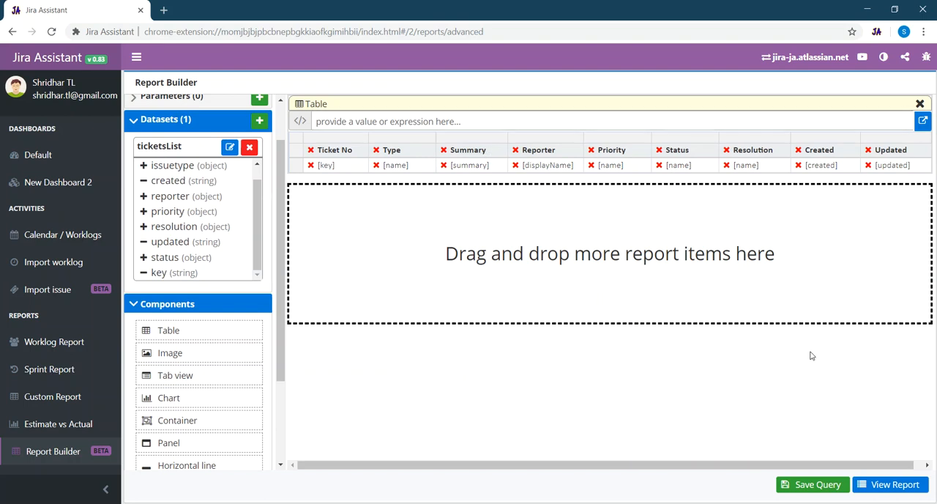
- Save the report under the name My Open Tickets
left_click(808, 485)
left_click(466, 284)
type("My Open Tickets")
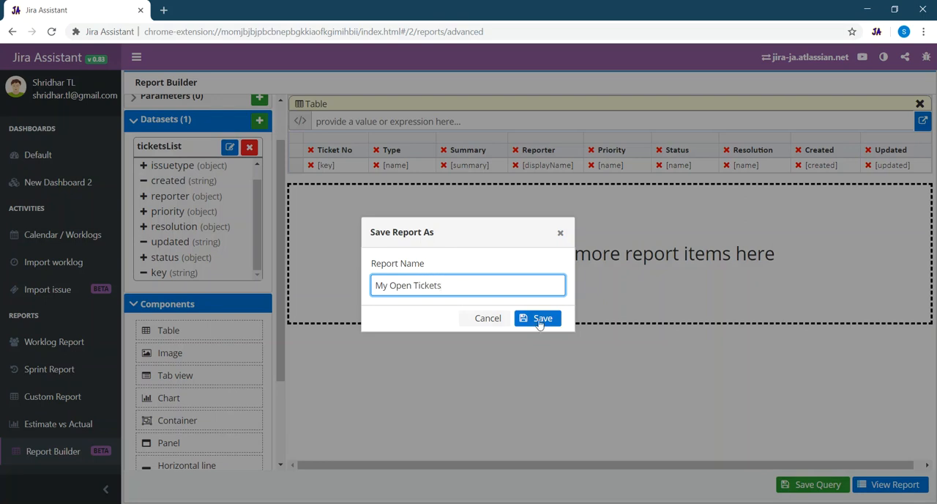
left_click(540, 322)
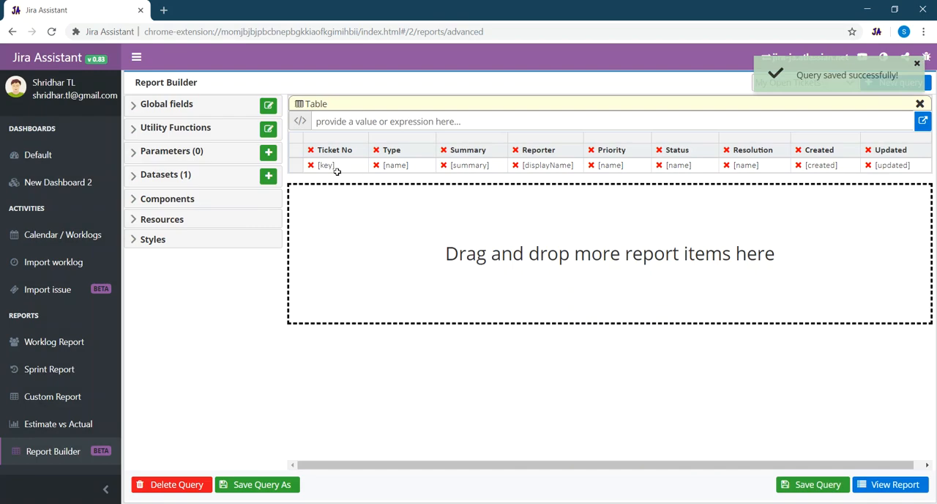
- Insert a group on the table's body row, name it ticketGroup and bind it to the ticketsList dataset
right_click(298, 169)
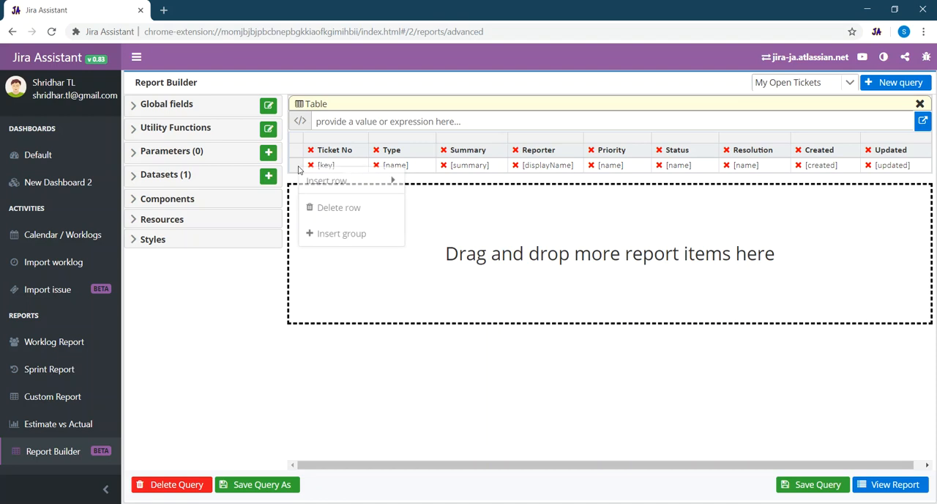
left_click(339, 240)
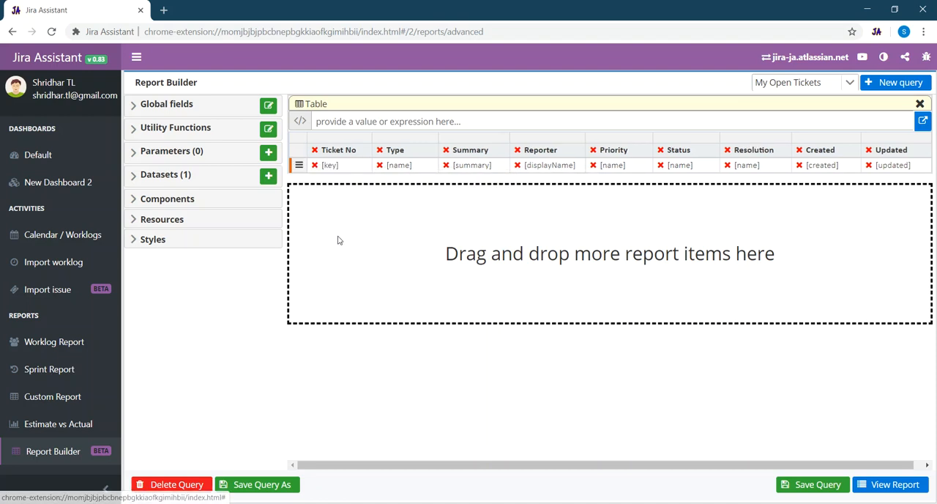
left_click(296, 166)
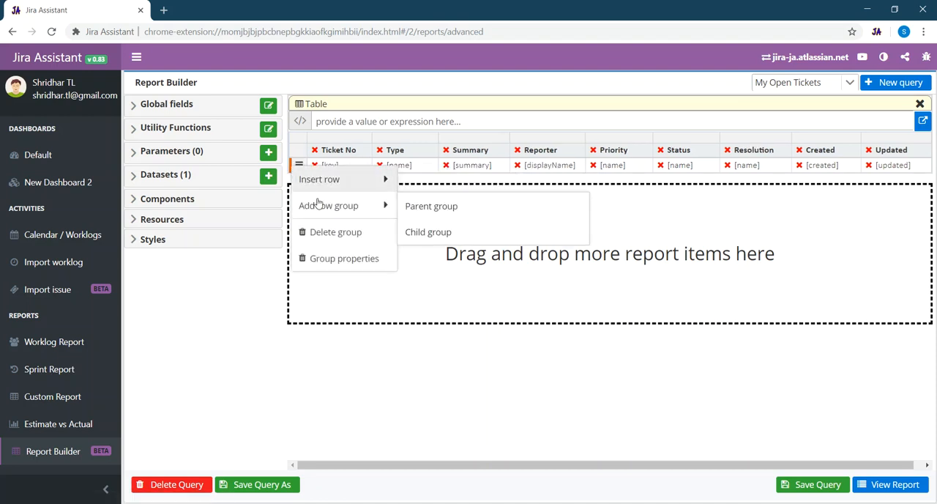
left_click(325, 256)
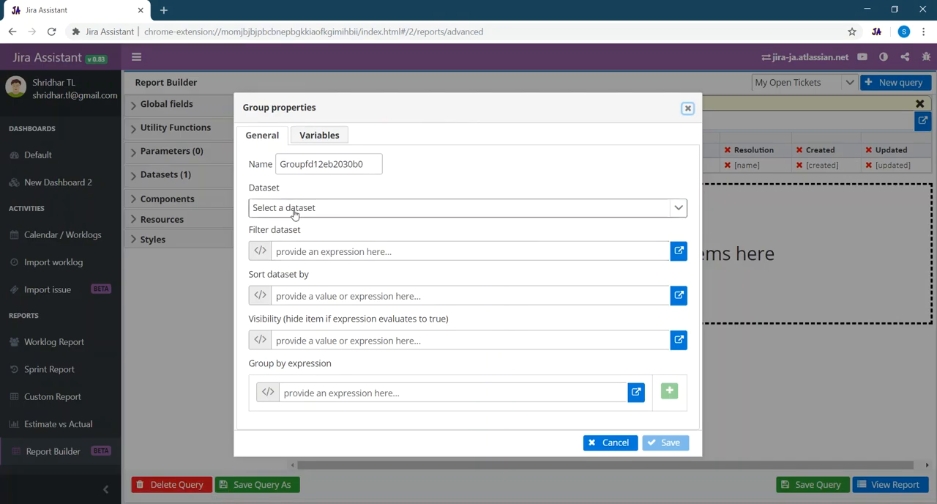
left_click(331, 212)
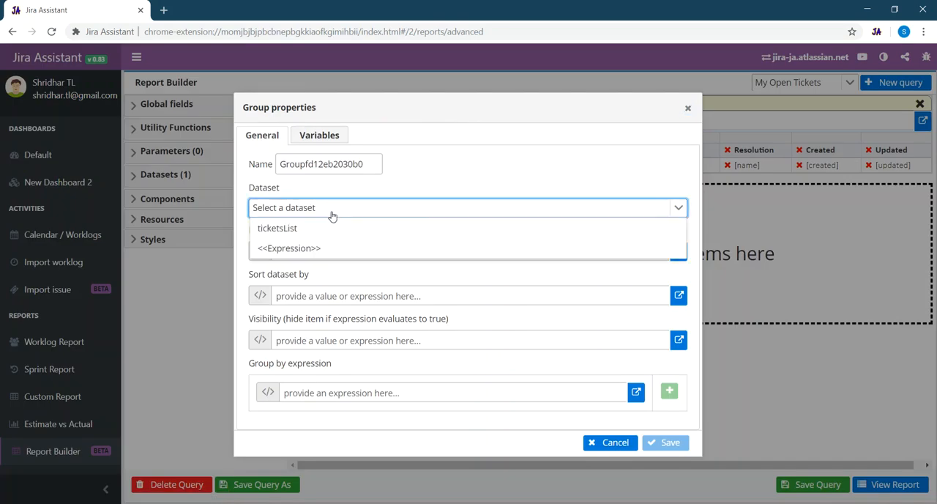
left_click(280, 230)
double_click(272, 162)
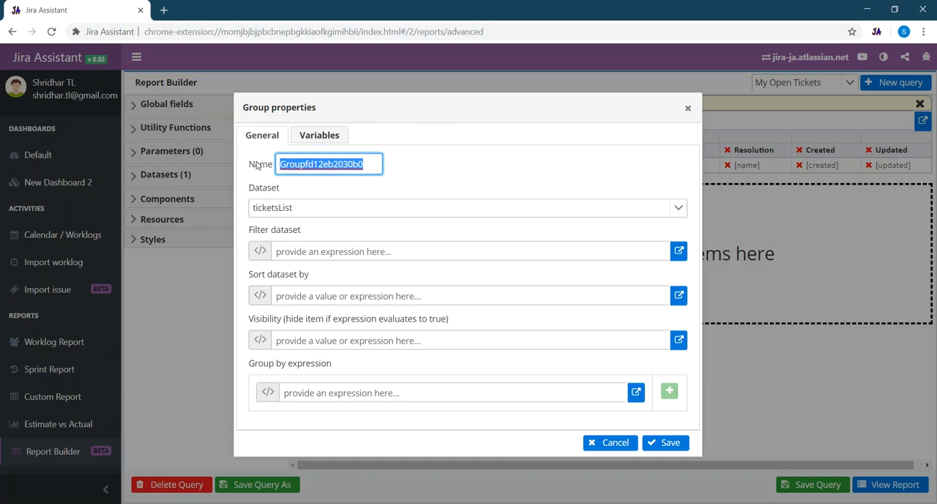
type("ticketGroup")
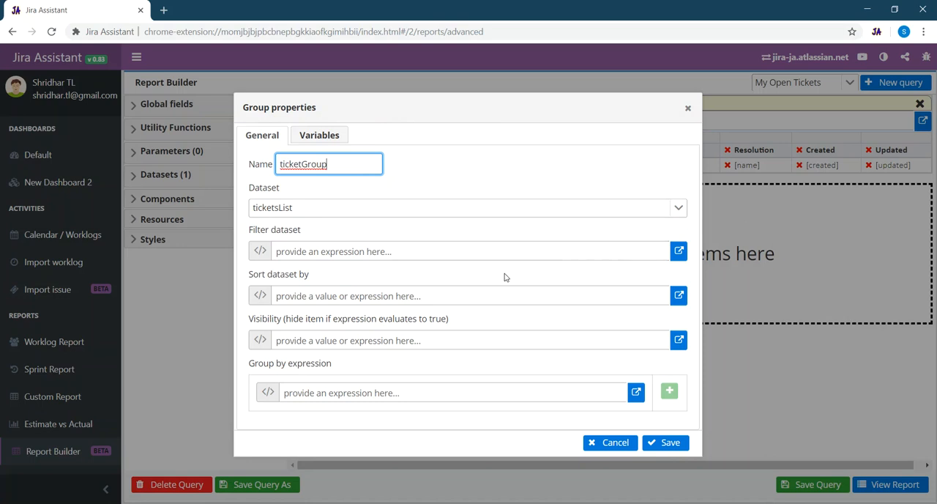
left_click(666, 444)
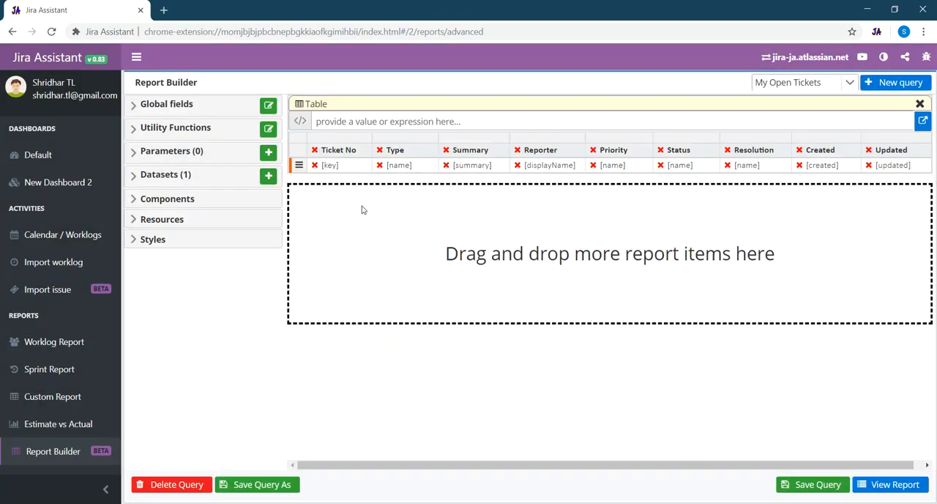
- Save the report and run it to review the generated ticket list
left_click(808, 487)
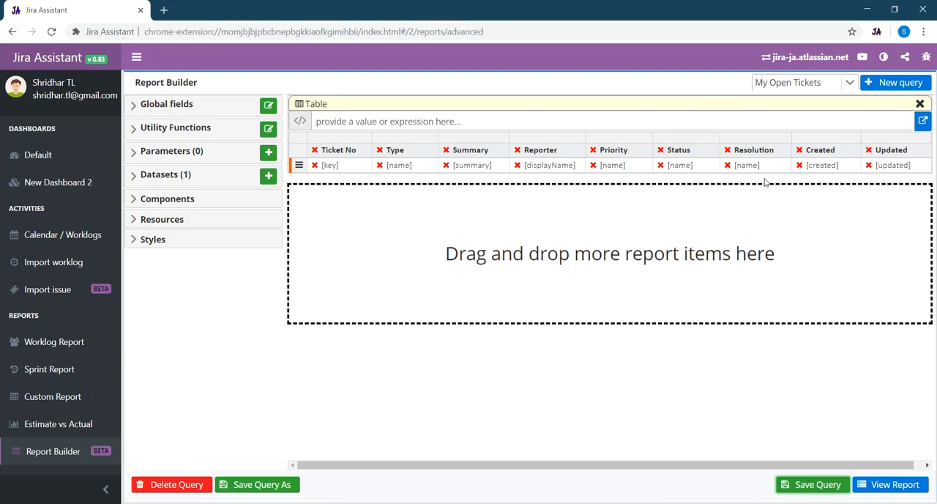
left_click(882, 488)
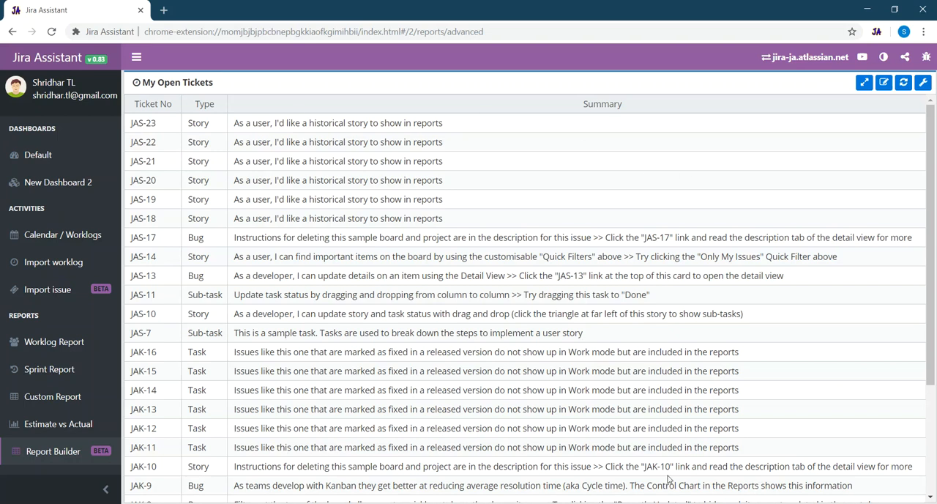
scroll(738, 307, "down", 2)
scroll(737, 307, "up", 2)
scroll(738, 308, "down", 2)
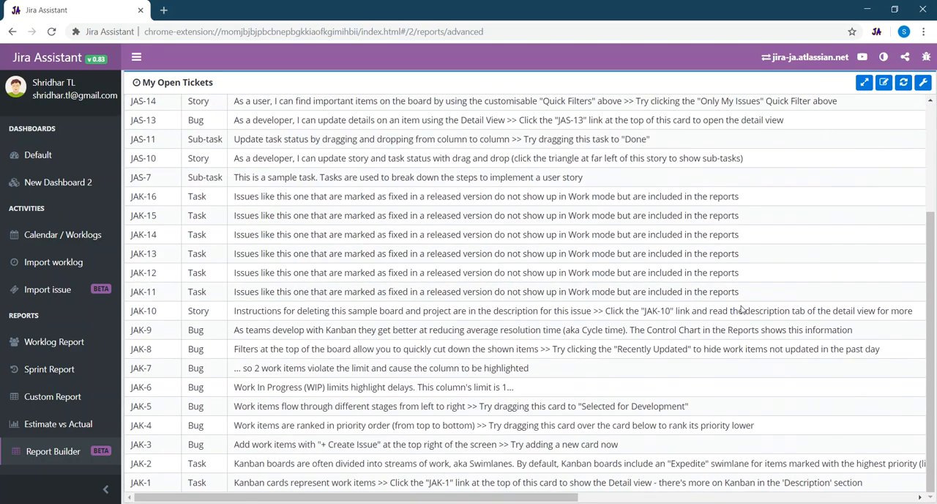
scroll(738, 308, "up", 2)
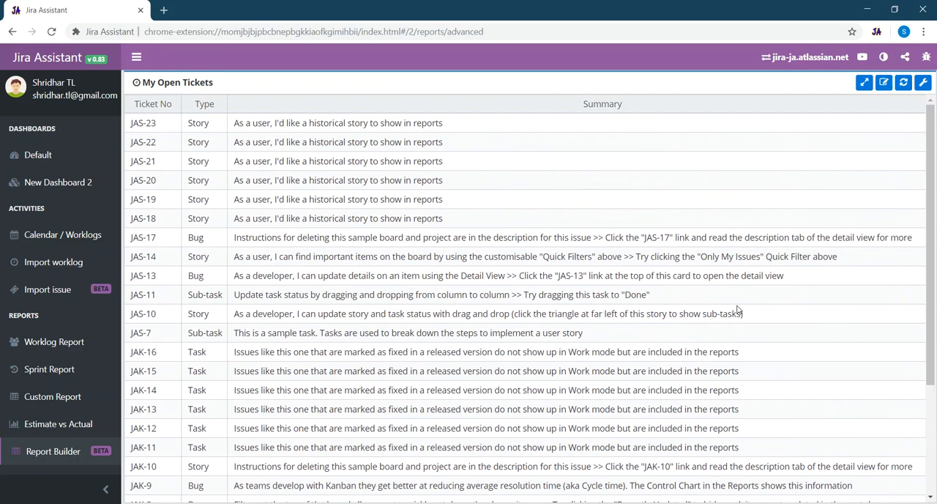
- Reopen the report for editing and add an Image component to the body cell under Type
left_click(884, 83)
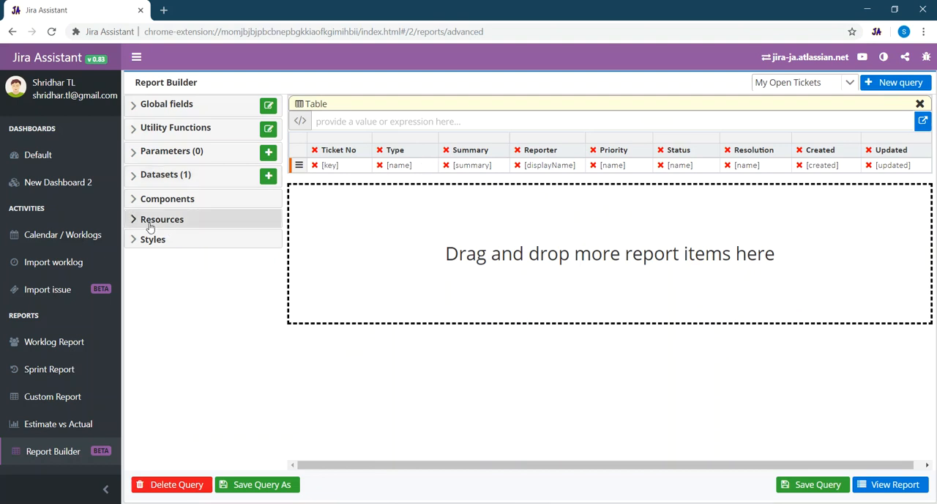
left_click(136, 199)
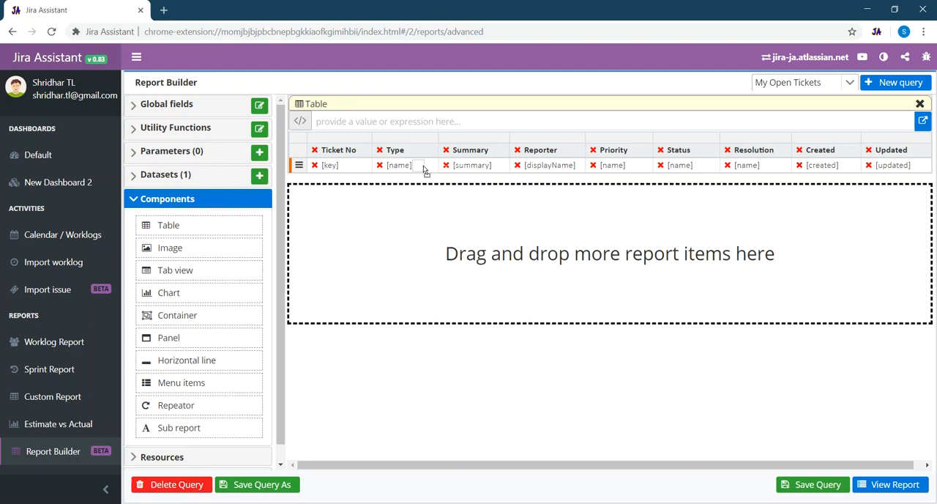
left_click_drag(421, 167, 421, 169)
- Set the Type image's external URL to =Field('issuetype.iconUrl') and enable auto-hiding it when unavailable
right_click(380, 165)
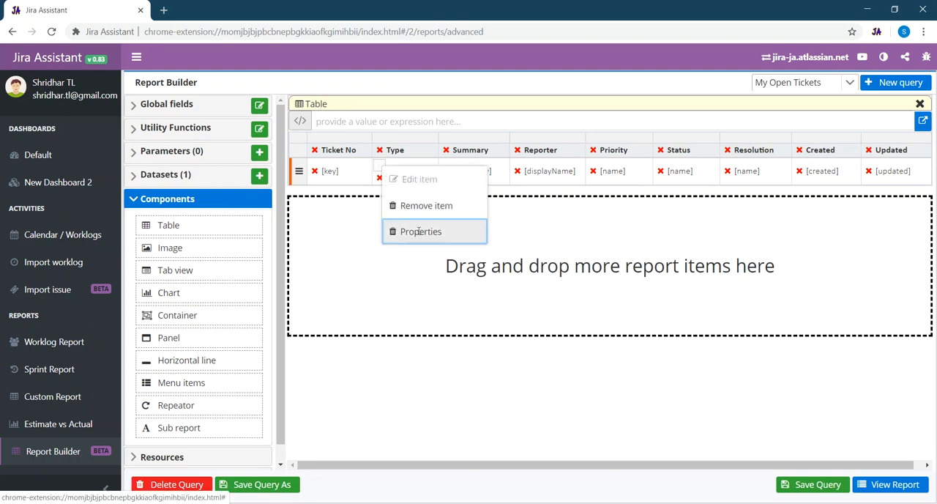
left_click(419, 231)
left_click(332, 230)
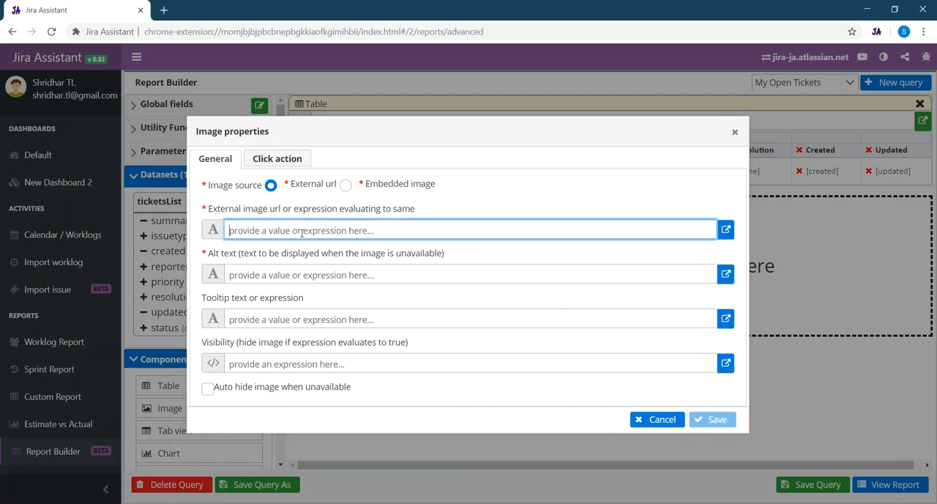
type("=Field('issuetype.name')")
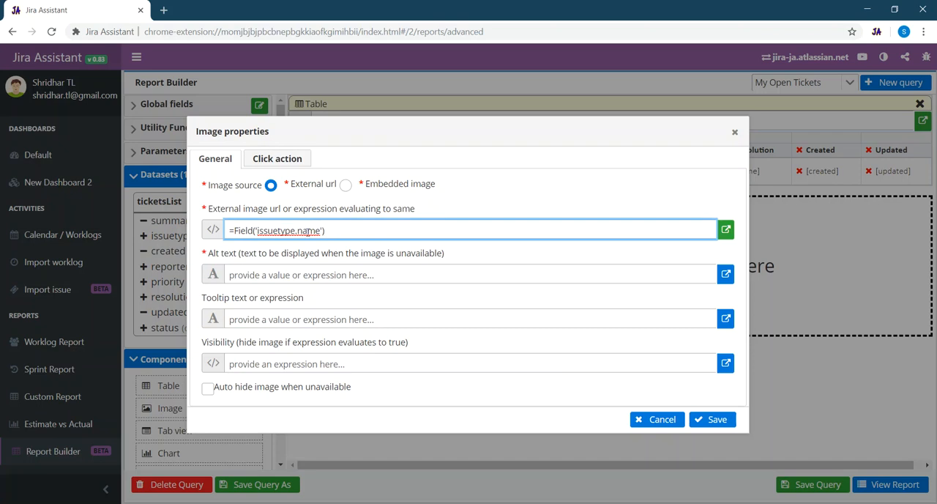
double_click(300, 230)
type("iconUrl")
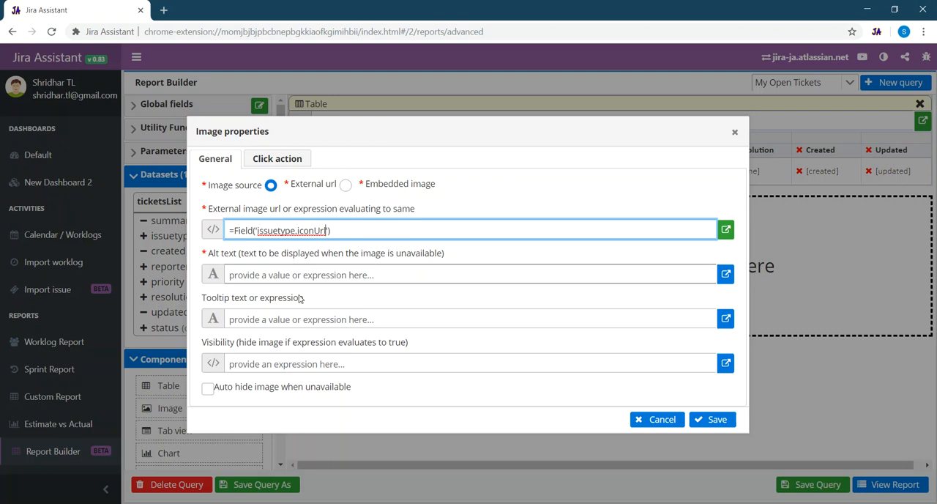
left_click(210, 389)
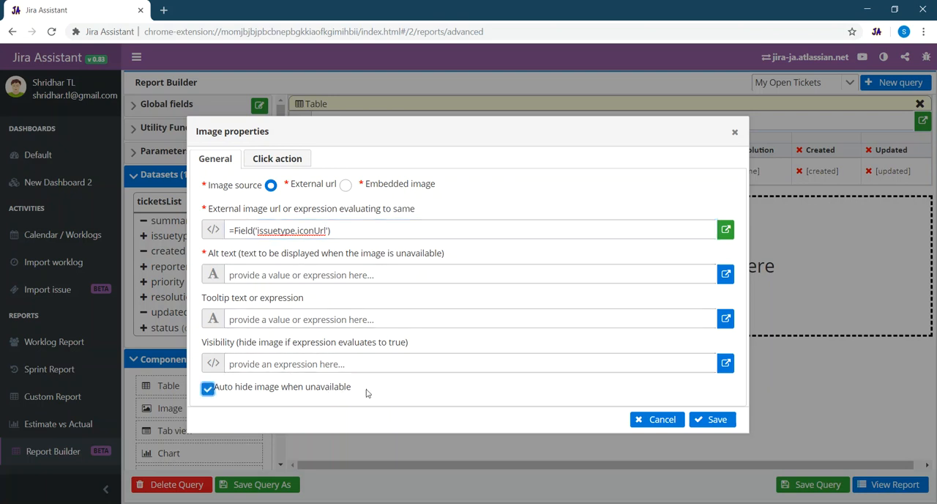
left_click_drag(402, 225, 198, 221)
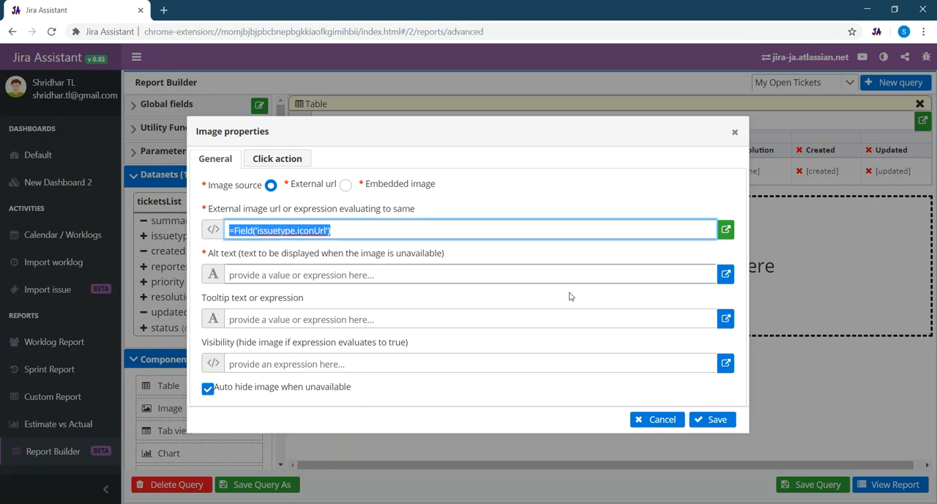
left_click(713, 423)
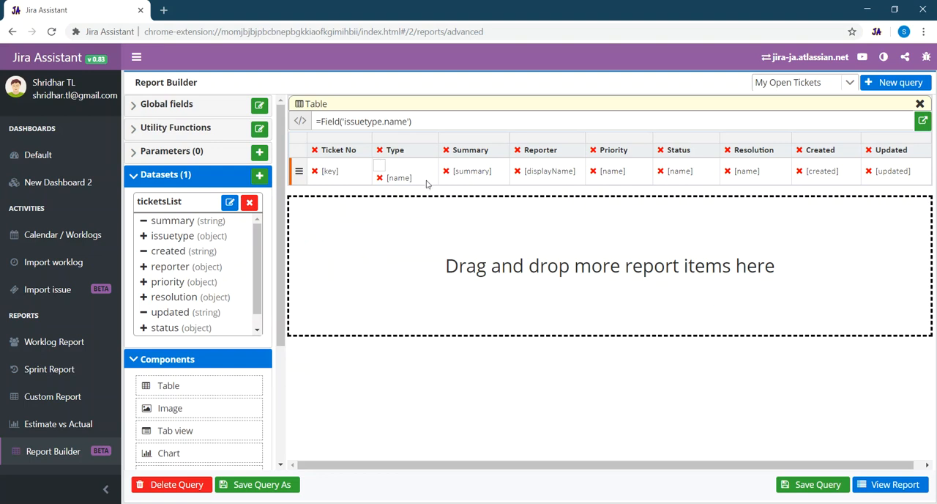
- Save the report with images also placed in the Priority, Status and Resolution cells, and view the result
left_click(893, 484)
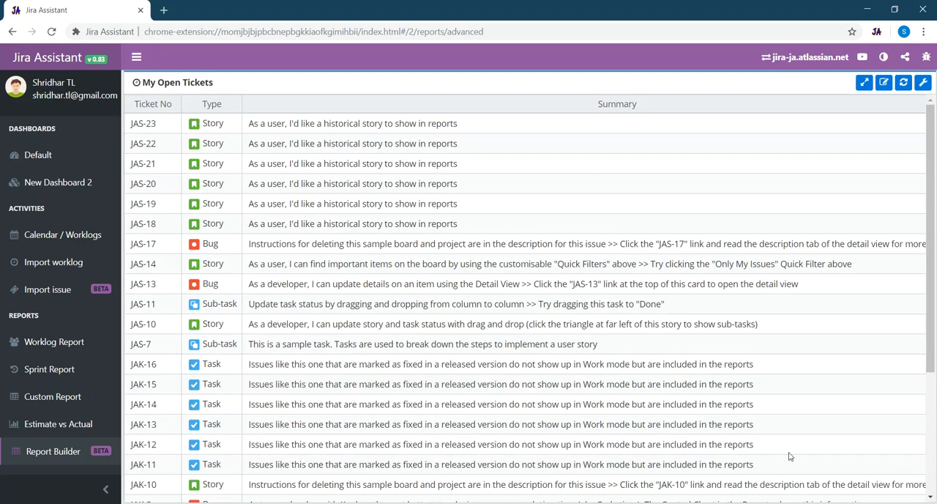
left_click(884, 84)
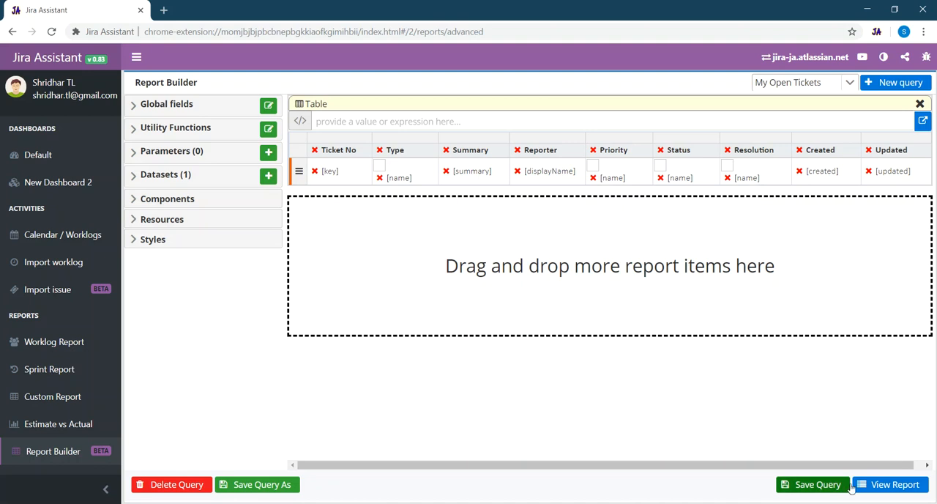
left_click(830, 487)
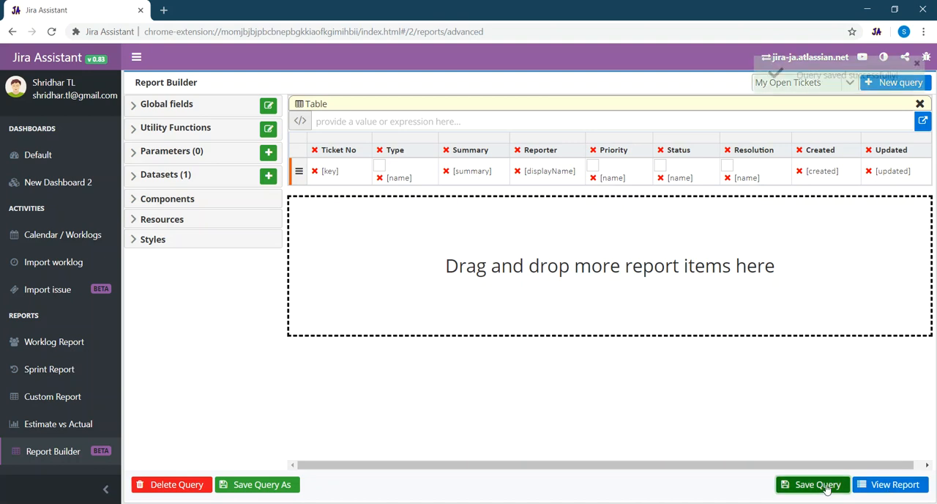
left_click(887, 486)
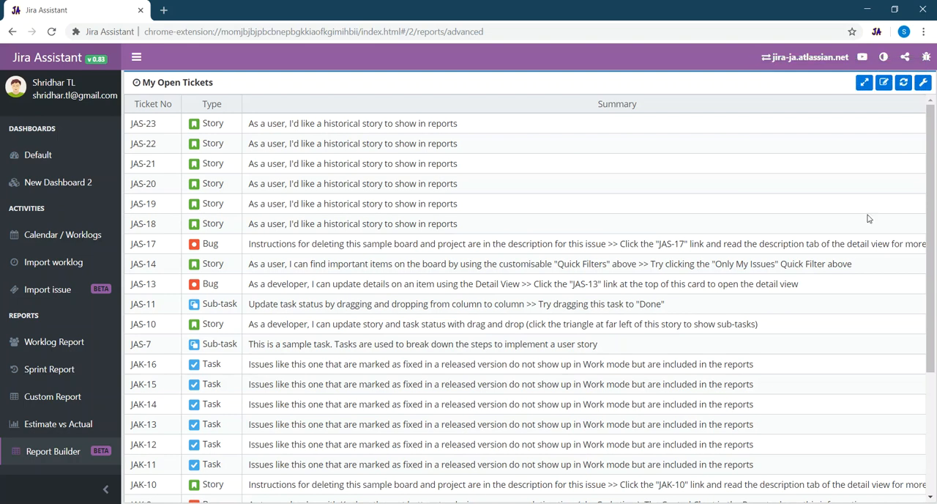
- Examine the generated report through all its rows and columns, checking the icons and the Created and Updated values
left_click_drag(925, 202, 928, 331)
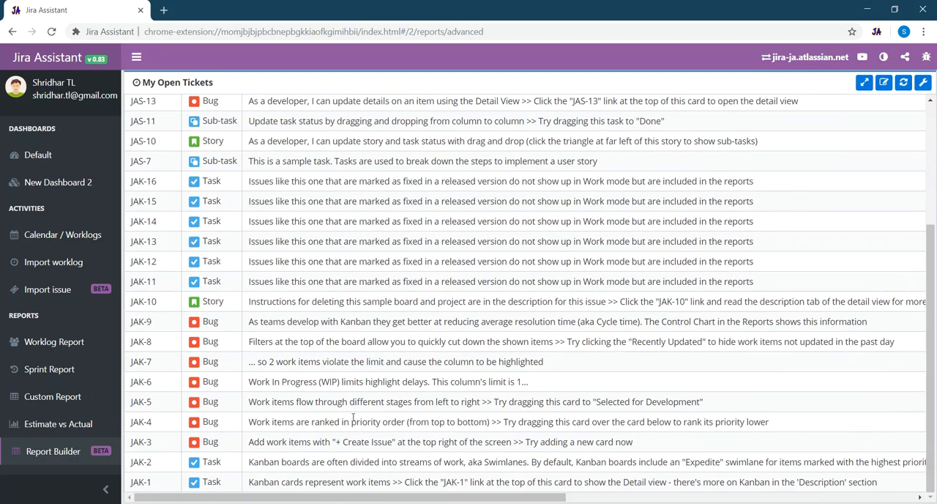
left_click_drag(363, 497, 658, 488)
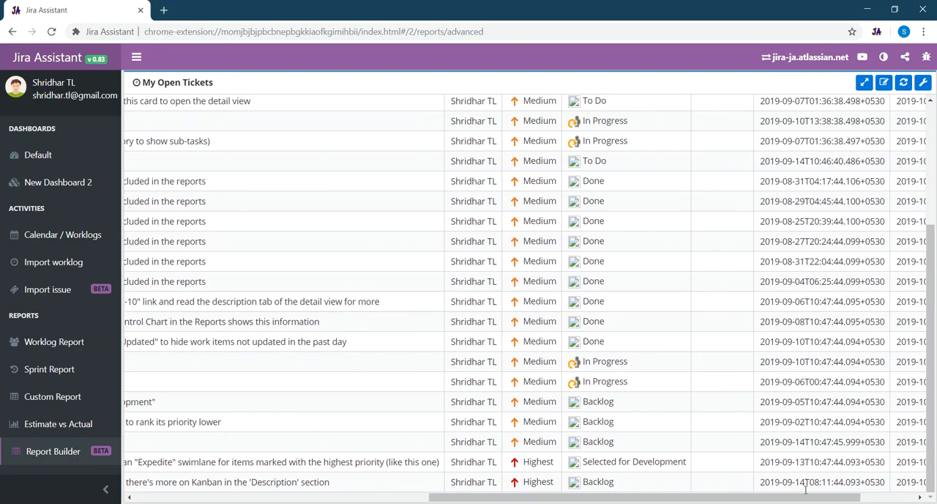
left_click_drag(814, 499, 884, 493)
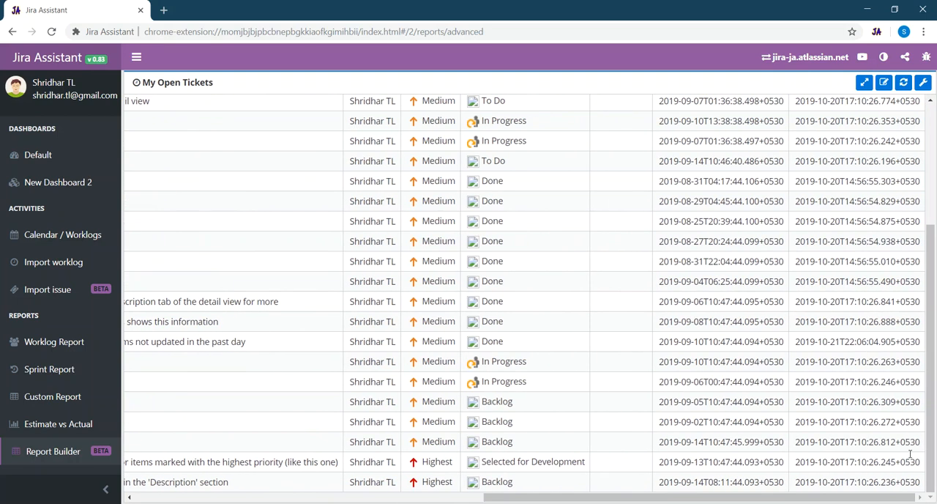
left_click_drag(931, 379, 936, 246)
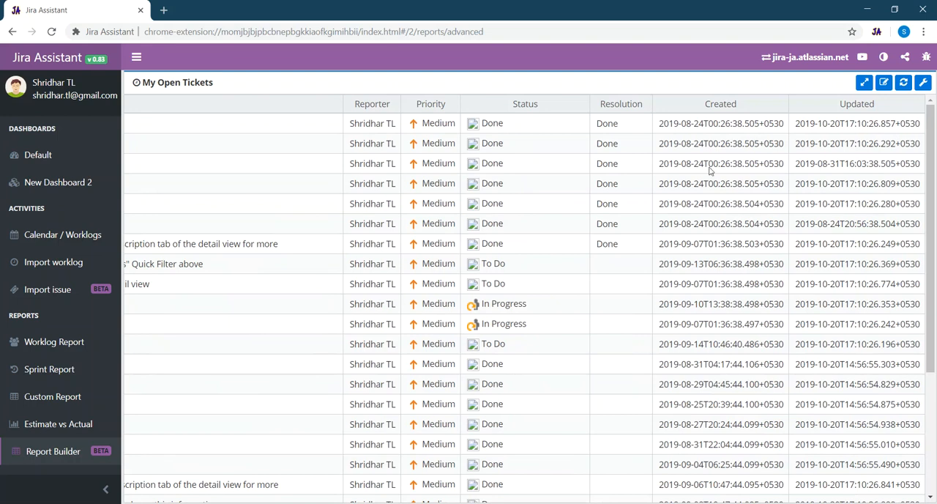
- Reopen the report for editing and set the Created cell's expression to =CommonFunctions.formatDateTime(Fields.created), saving the item properties
left_click(885, 84)
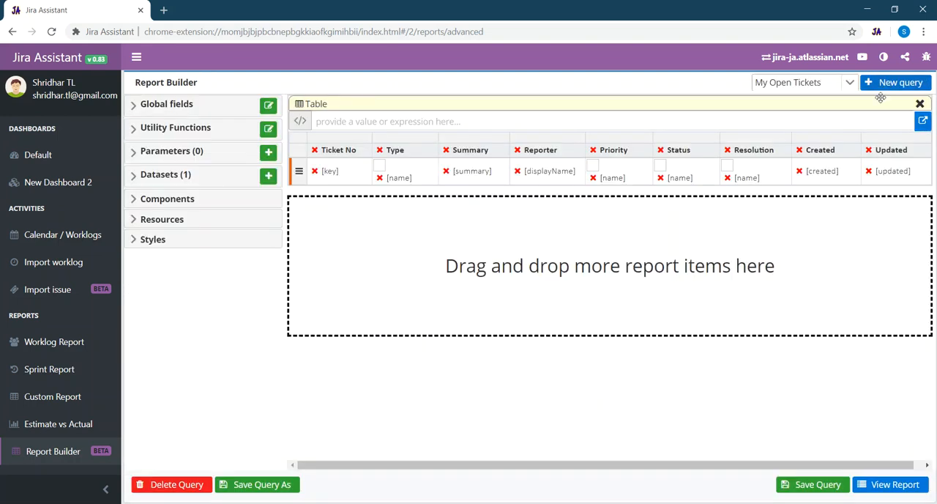
right_click(831, 176)
left_click(855, 239)
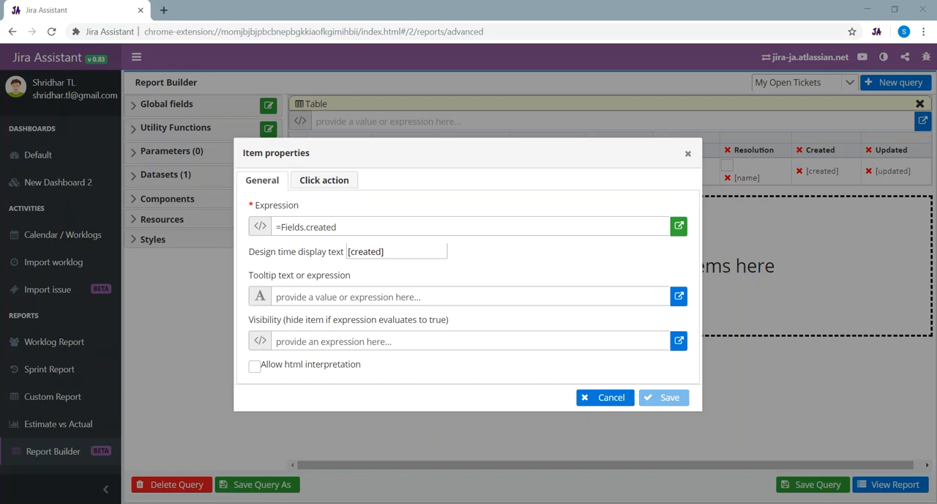
left_click(287, 226)
left_click(282, 226)
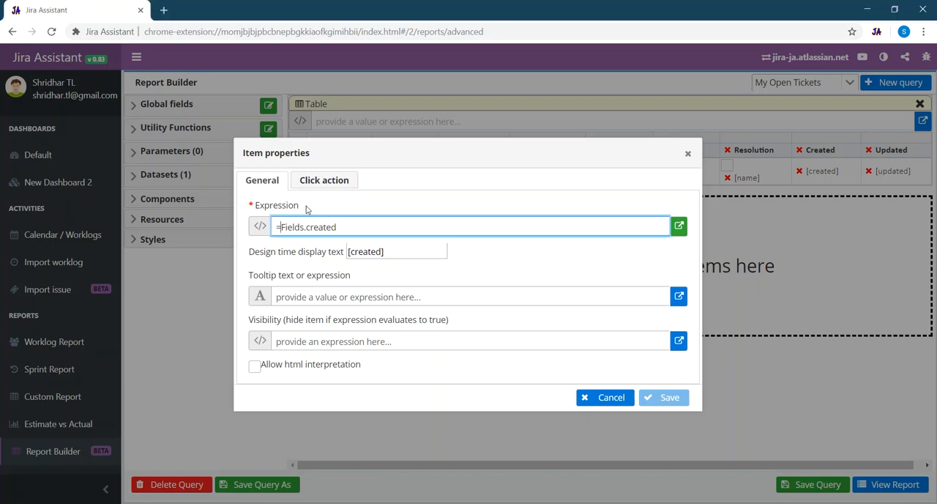
type("(")
type("CommonFunctions.formatDateTime")
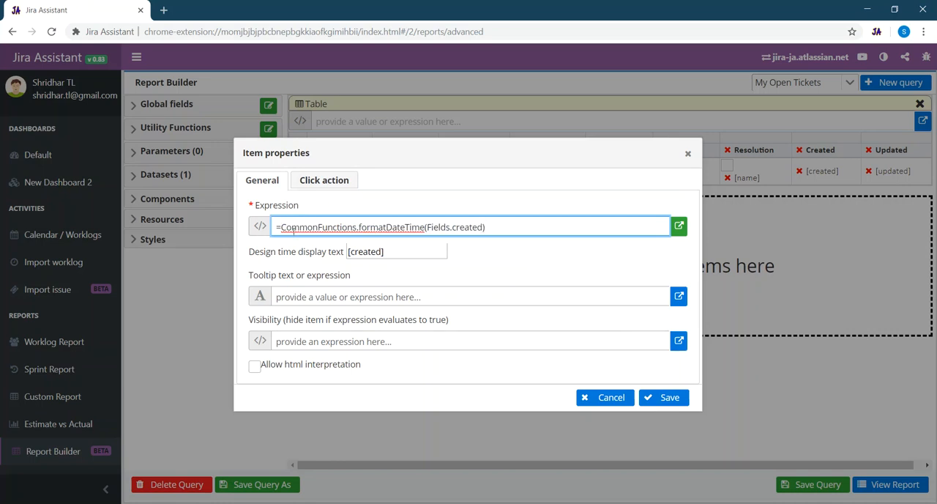
left_click_drag(283, 226, 427, 227)
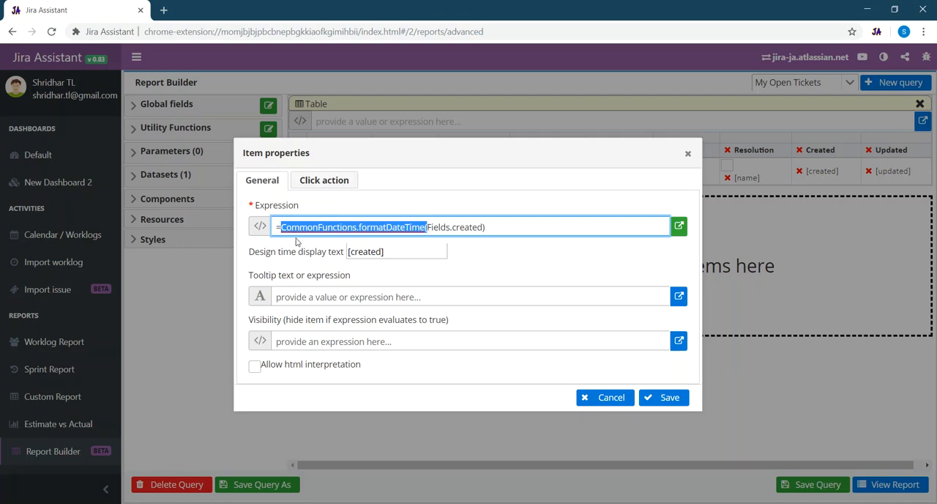
left_click(431, 297)
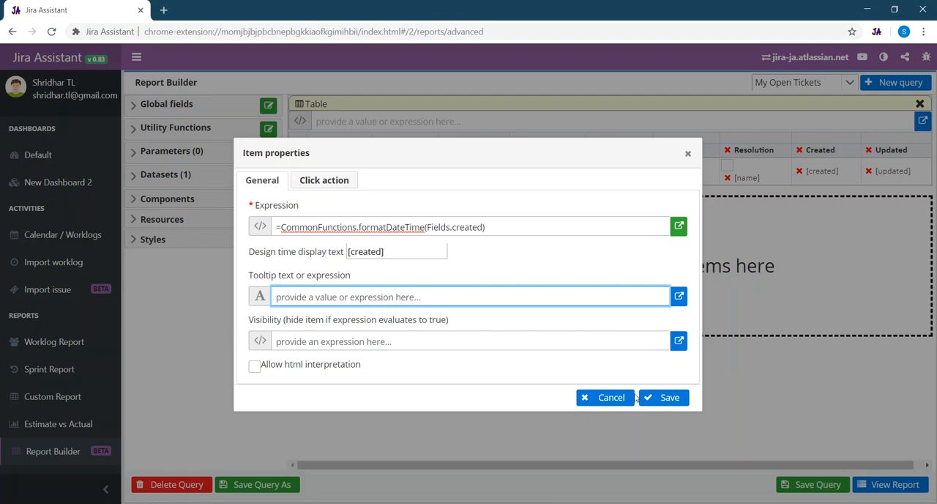
left_click(658, 399)
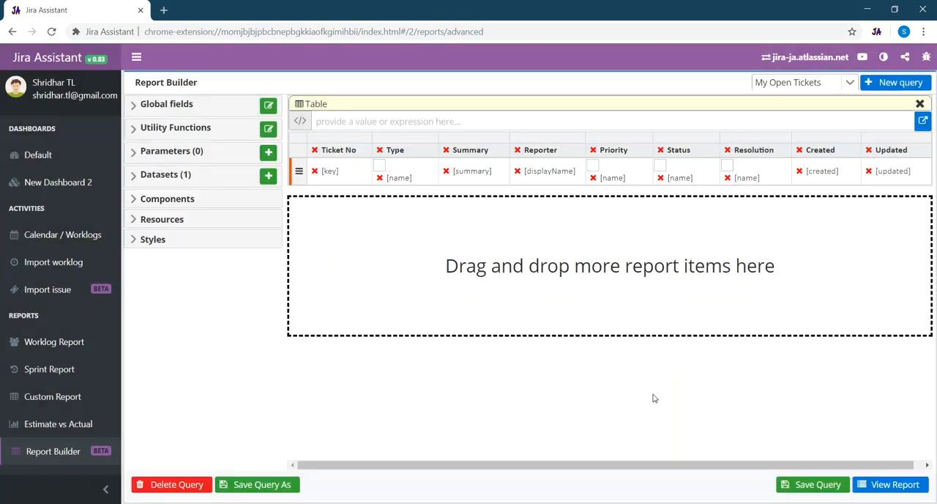
- Set the Updated cell's expression to =CommonFunctions.formatDateTime(Fields.updated) and save the item properties
right_click(889, 177)
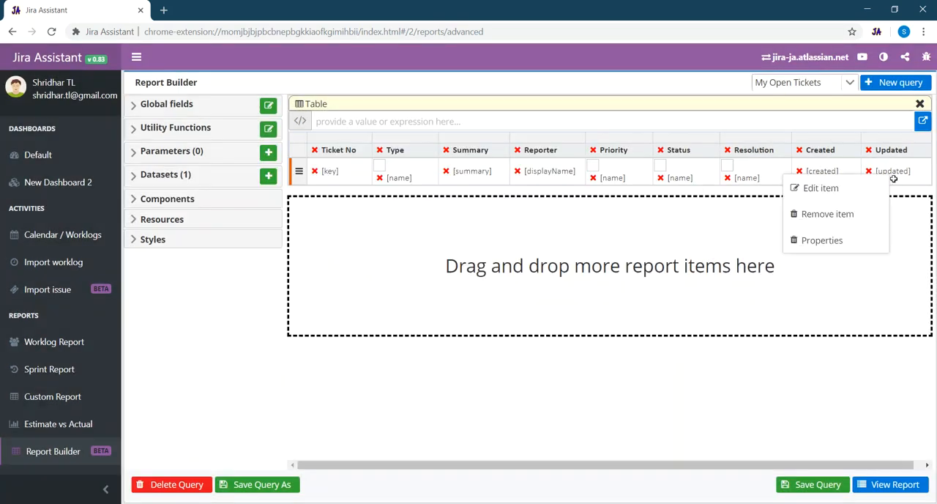
left_click(823, 241)
left_click(283, 228)
type("CommonFunctions.formatDateTime(")
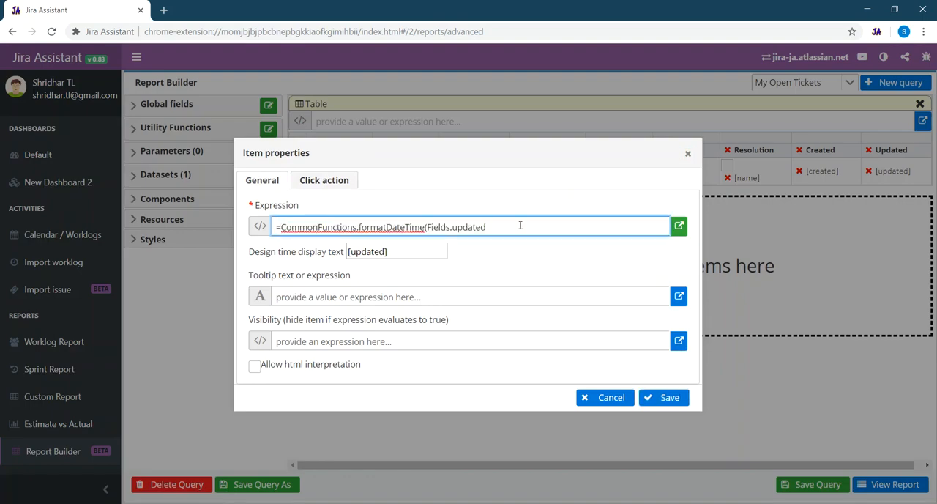
left_click(661, 397)
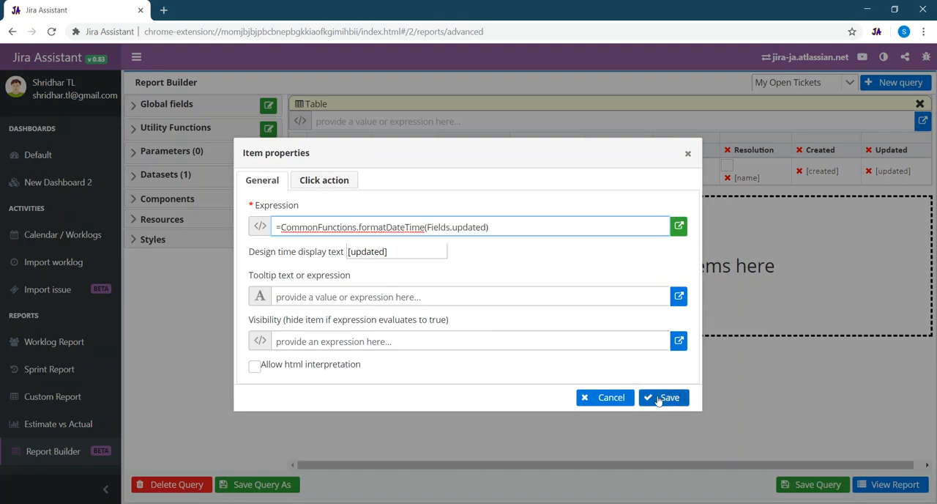
- Save the report and view it to check the date format in the Created and Updated columns
left_click(810, 487)
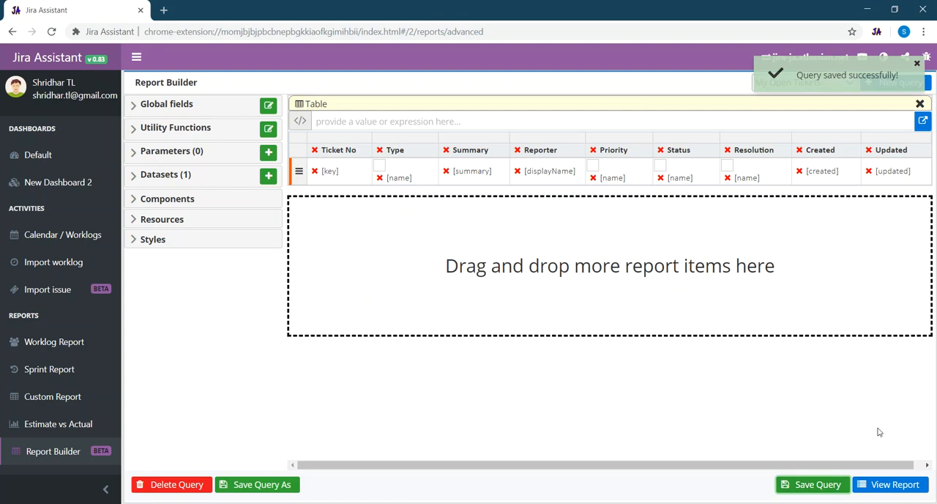
left_click(894, 484)
scroll(809, 453, "down", 5)
left_click_drag(543, 498, 882, 497)
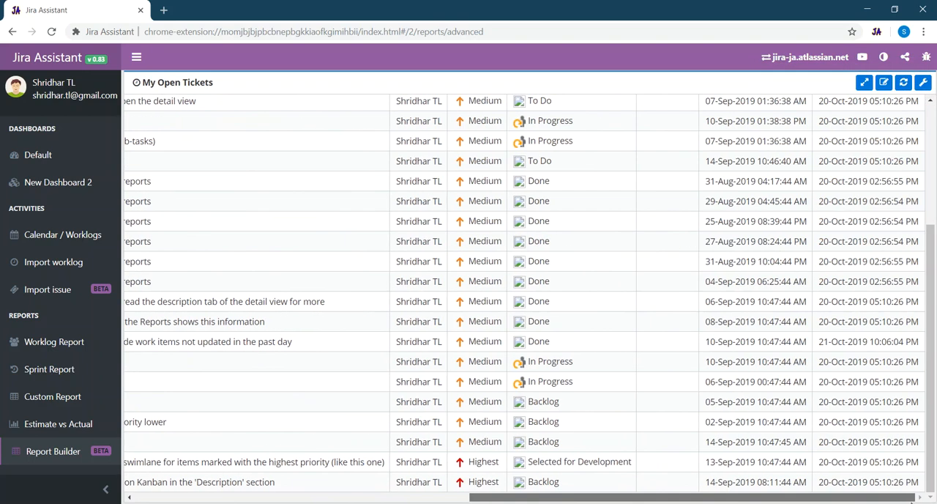
scroll(874, 374, "up", 5)
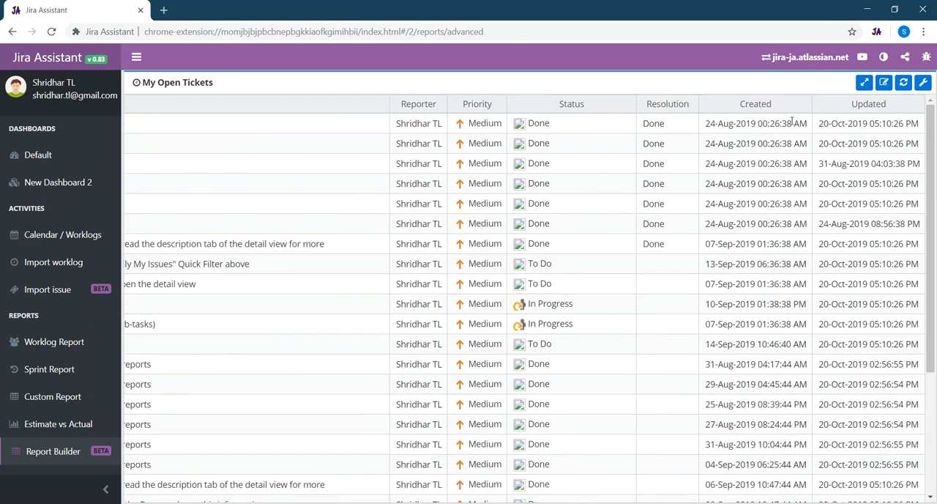
- Reopen the report for editing, add a Menu items component below the table and open its properties
left_click(883, 82)
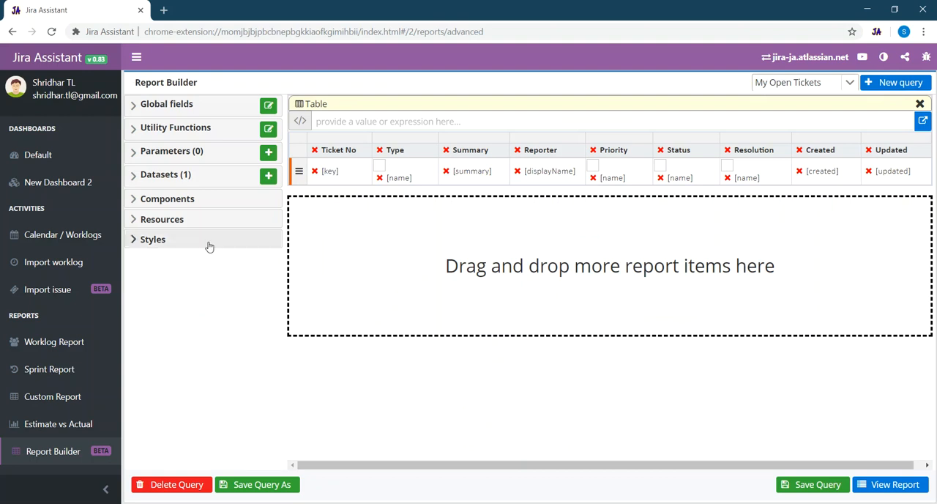
left_click(135, 199)
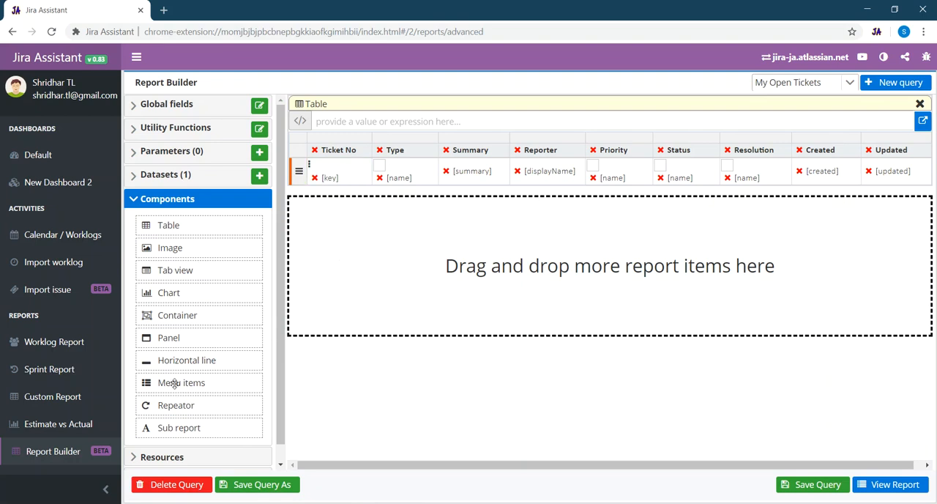
left_click_drag(373, 273, 373, 267)
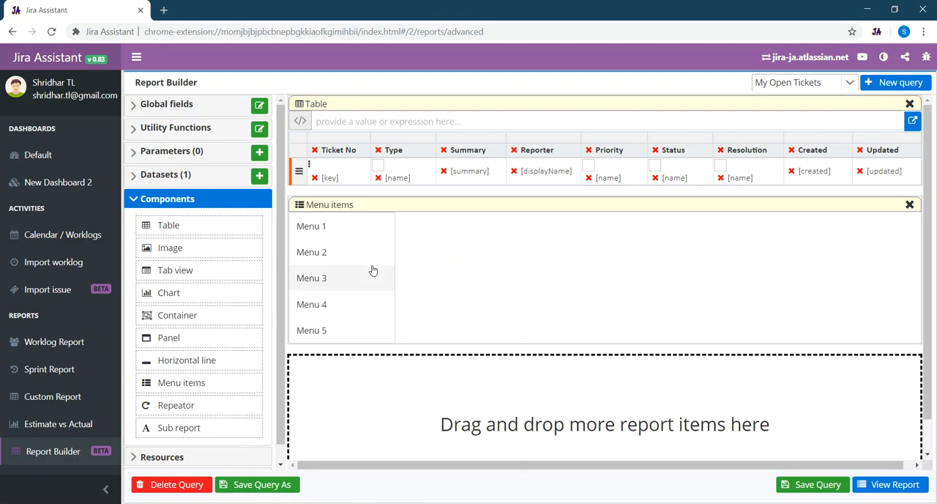
right_click(330, 205)
left_click(366, 245)
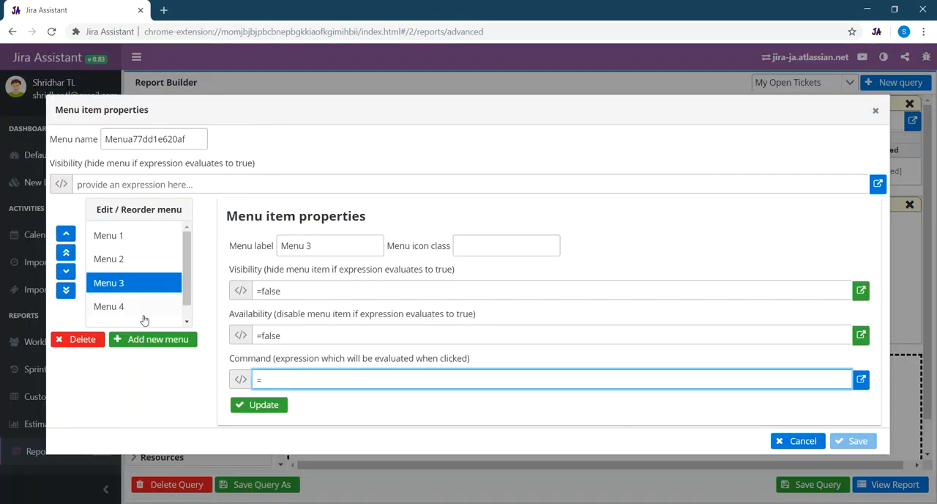
- Delete Menu 3, Menu 4 and Menu 5 from the component's menu list
left_click(77, 340)
left_click(110, 285)
left_click(88, 339)
left_click(113, 285)
left_click(88, 337)
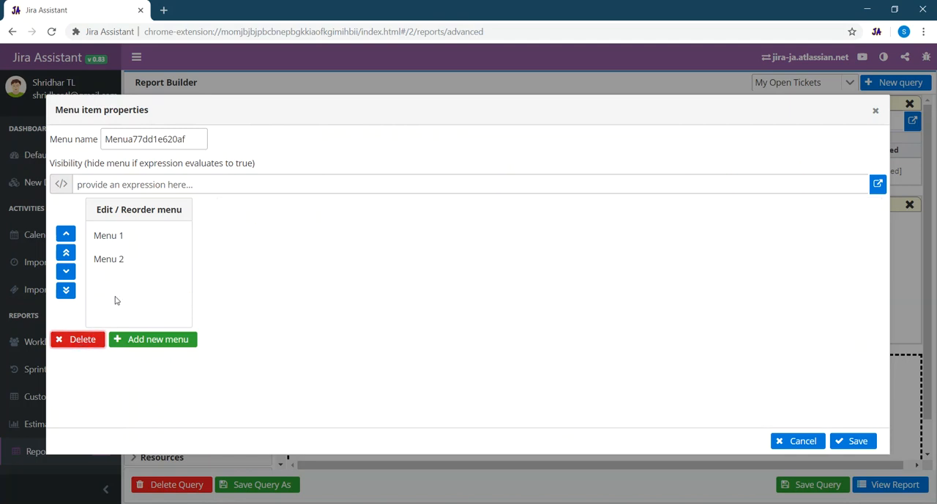
- Update Menu 1 with label "Add worklog", icon class "fa fa-clock-o" and command =CommonFunctions.addWorklog(Fields.key)
left_click(125, 237)
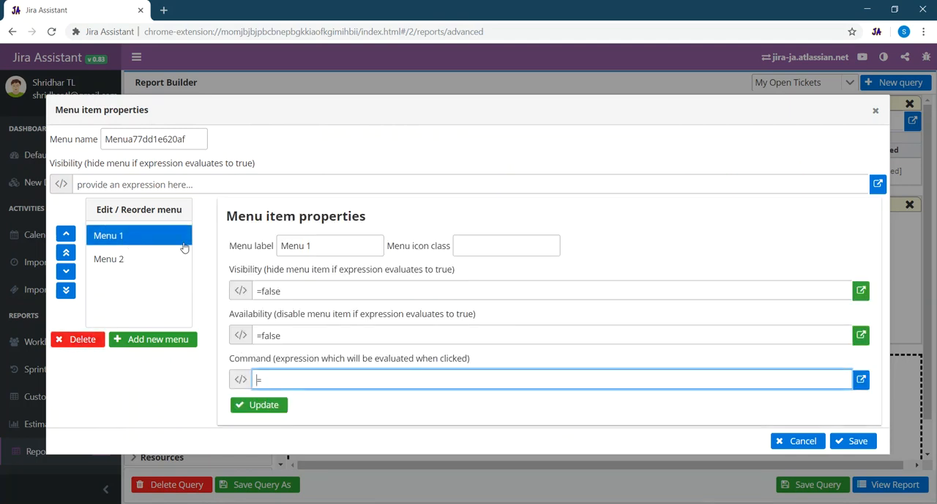
left_click_drag(307, 252, 243, 246)
type("Add wr")
type("rklog")
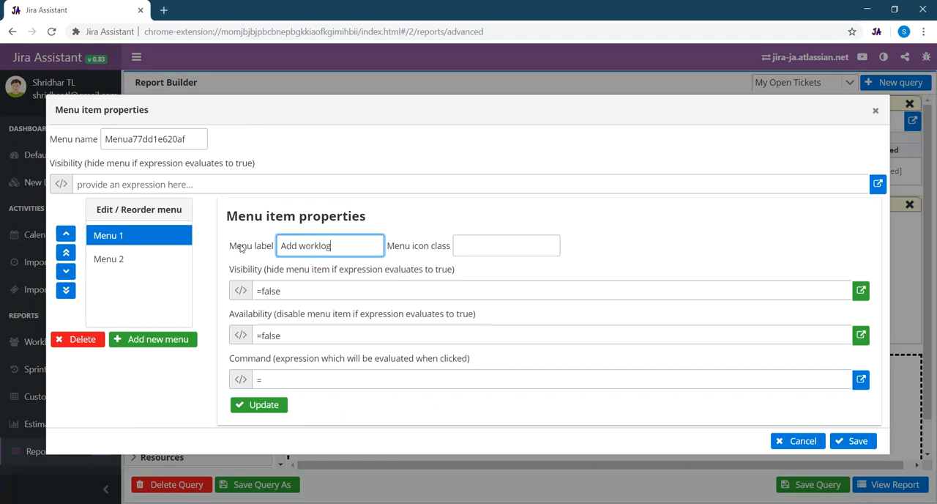
key("Tab")
type("fa fa-clock-o")
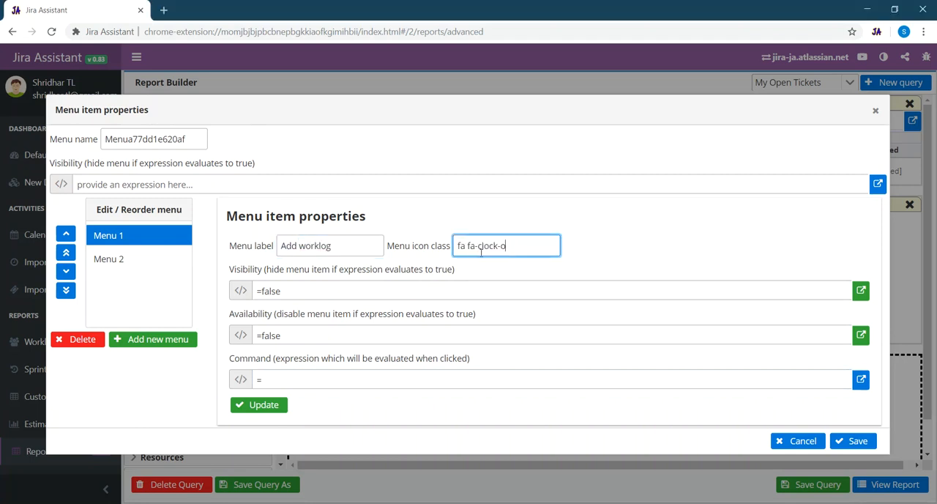
left_click(291, 378)
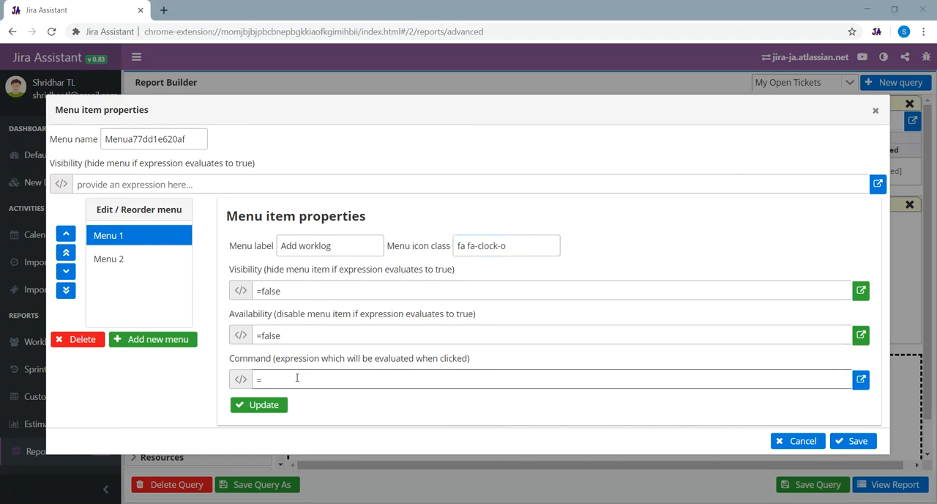
type("CommonFunctions.addWorklog(Fields.key)")
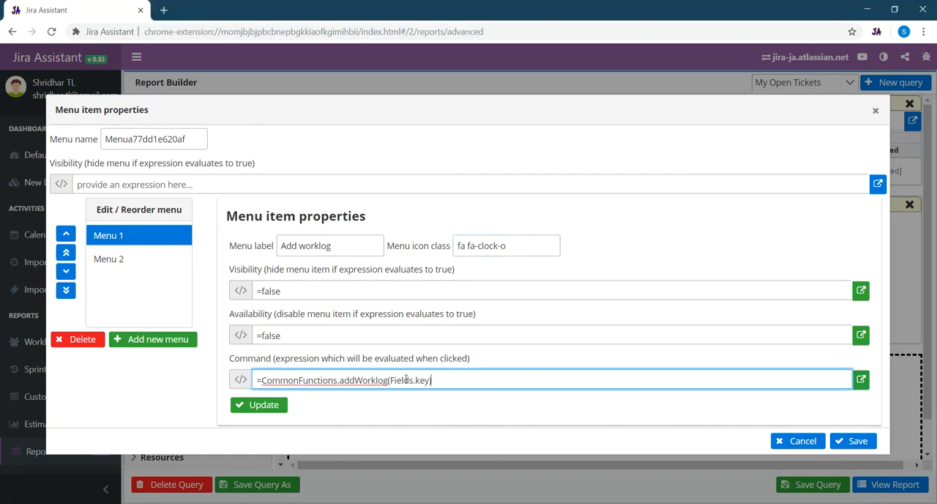
left_click(267, 404)
- Update Menu 2 with label "Bookmark ticket", icon class "fa fa-bookmark" and command =CommonFunctions.bookmarkTicket(Fields.key)
left_click(113, 261)
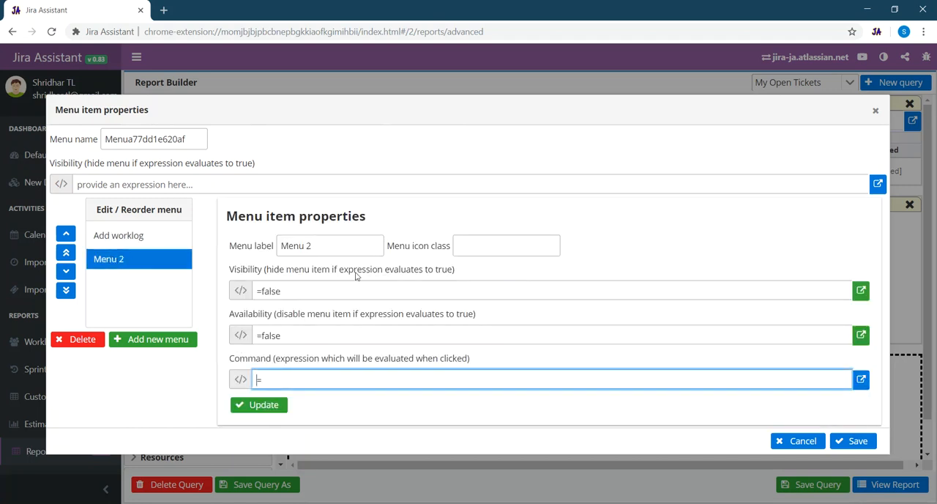
left_click_drag(320, 245, 238, 249)
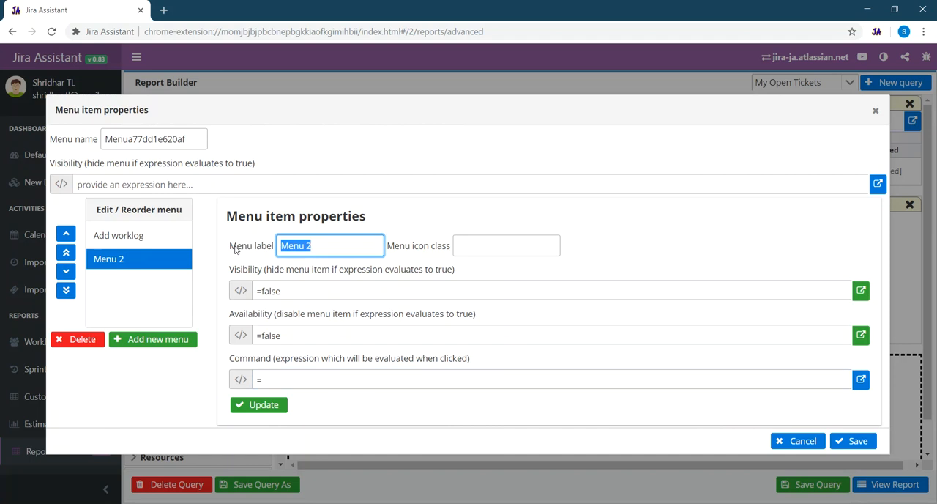
type("Bookmark ticket")
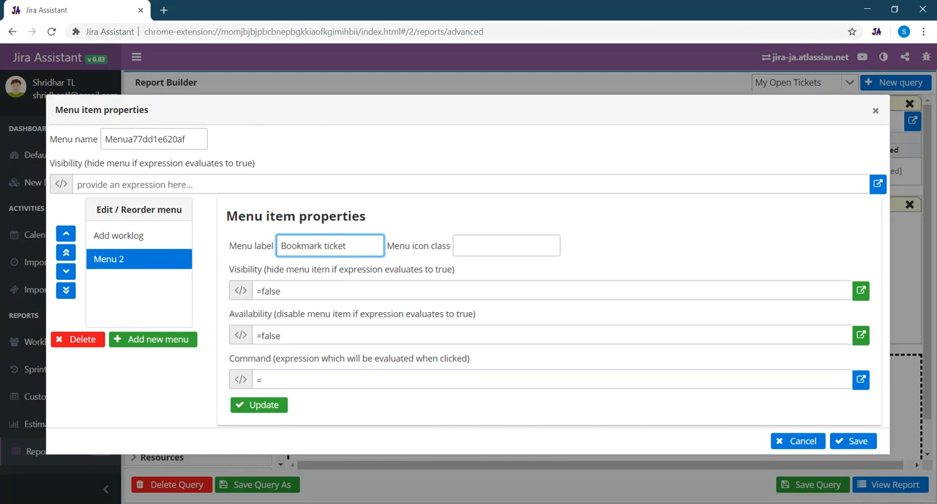
left_click(489, 248)
type("fa fa-bookmark")
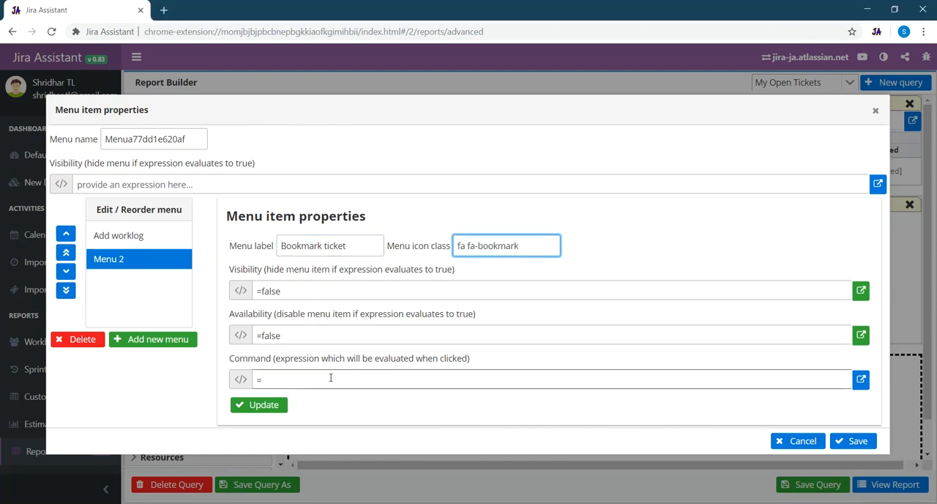
left_click(289, 373)
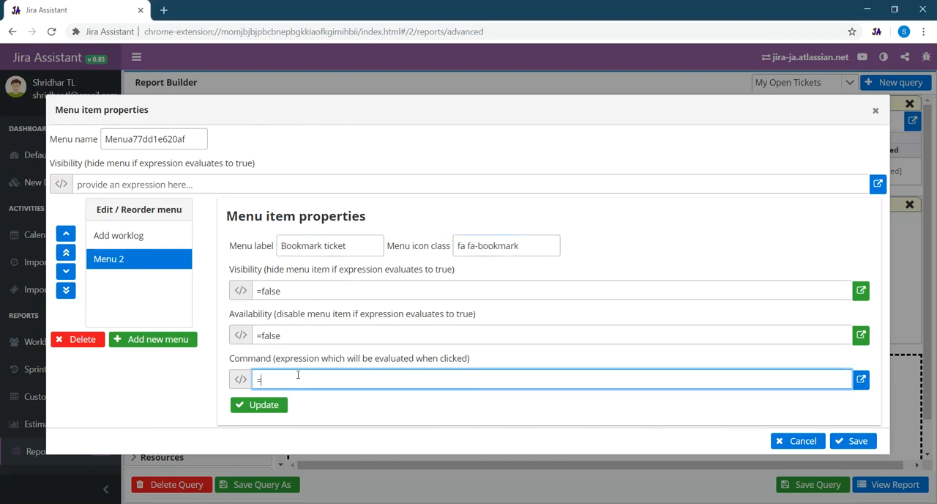
key("alt+Tab")
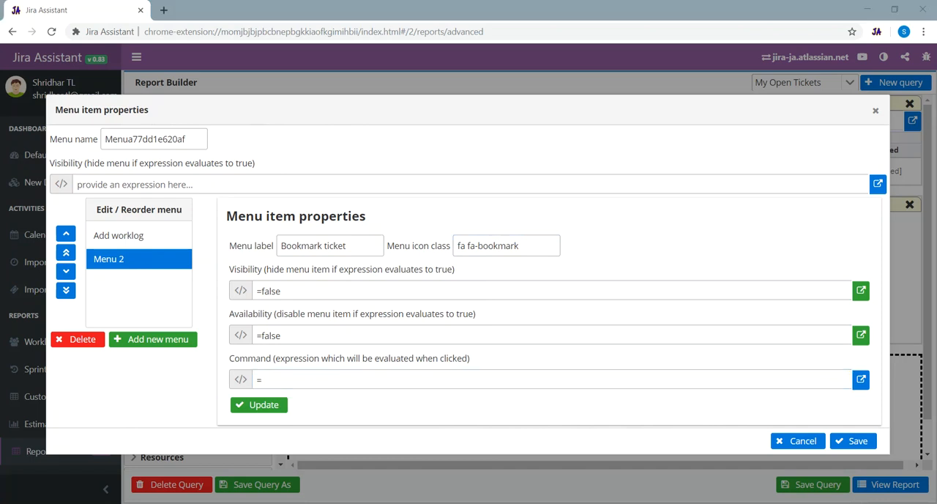
left_click(314, 379)
type("CommonFunctions.bookmarkTicket(Fields.key)")
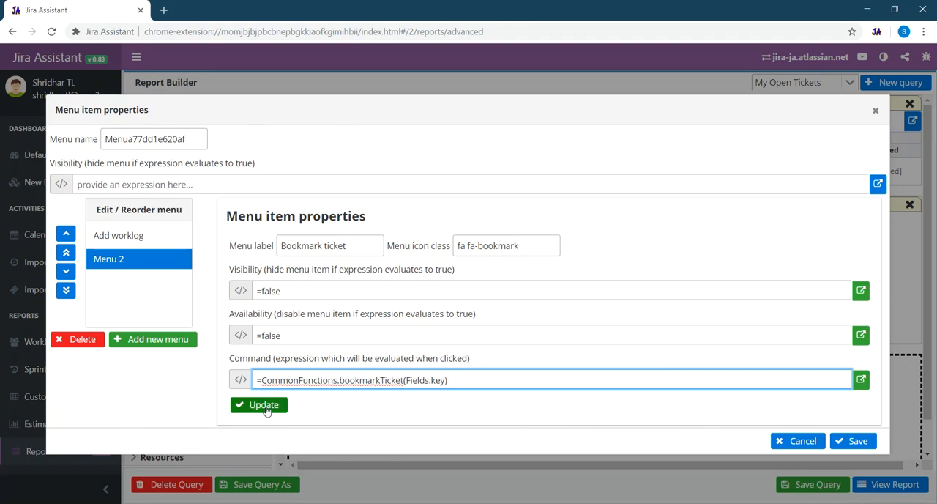
left_click(264, 407)
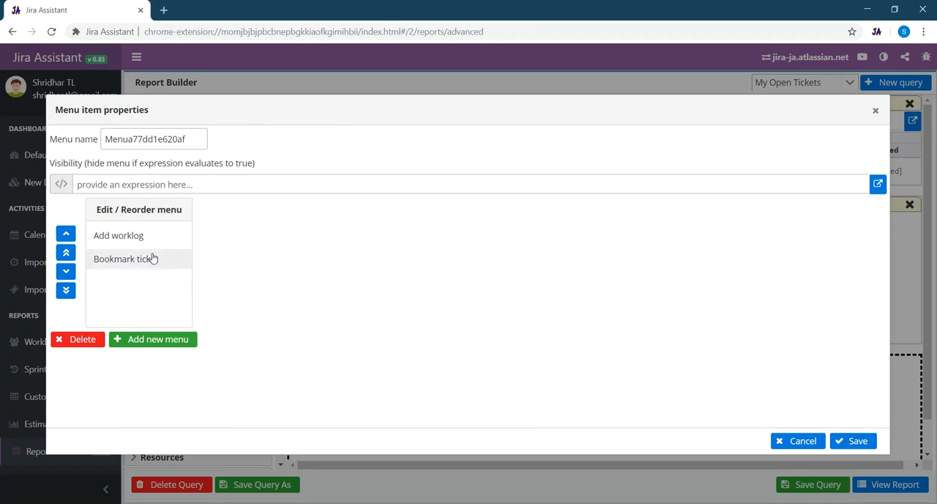
- Rename the menu component to ticketsMenu and save its properties
left_click_drag(195, 139, 82, 143)
key("BackSpace")
type("ticketsMenu")
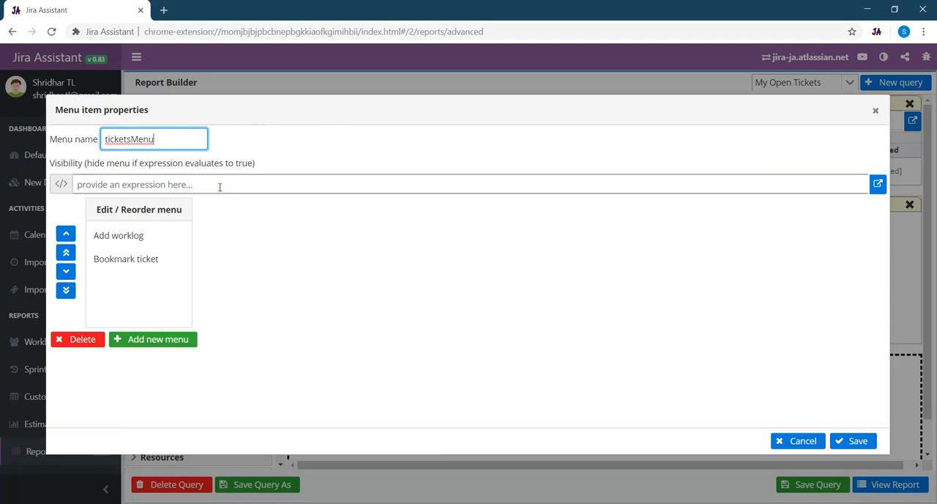
left_click(854, 441)
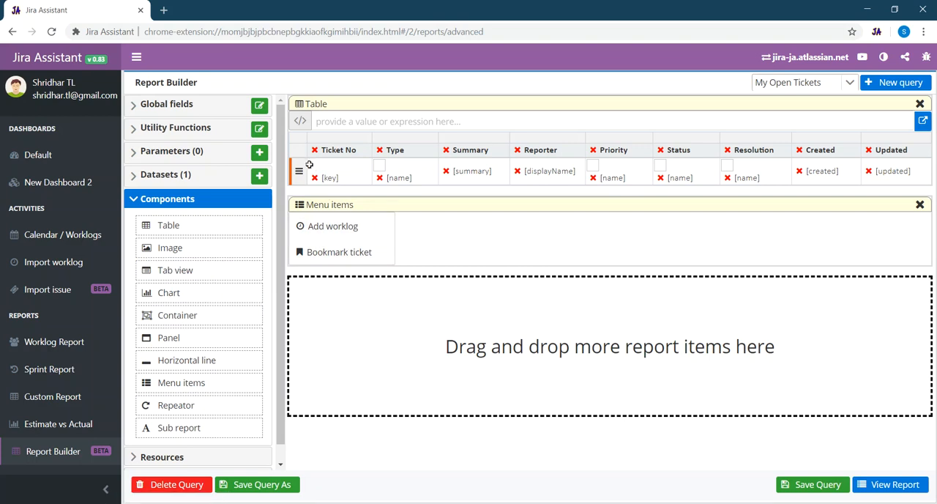
- Set the click action of the menu icon in the table's Ticket No cell to show the menu ticketsMenu
left_click(309, 163)
left_click(344, 226)
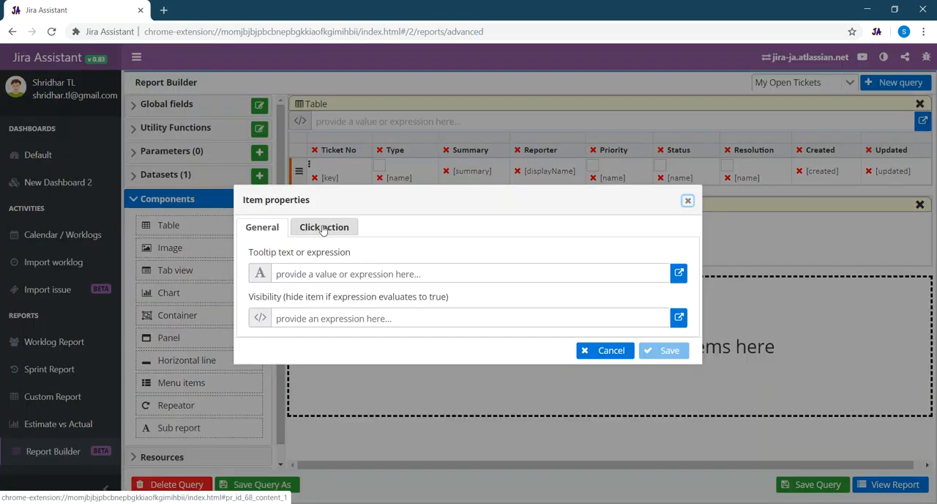
left_click(323, 228)
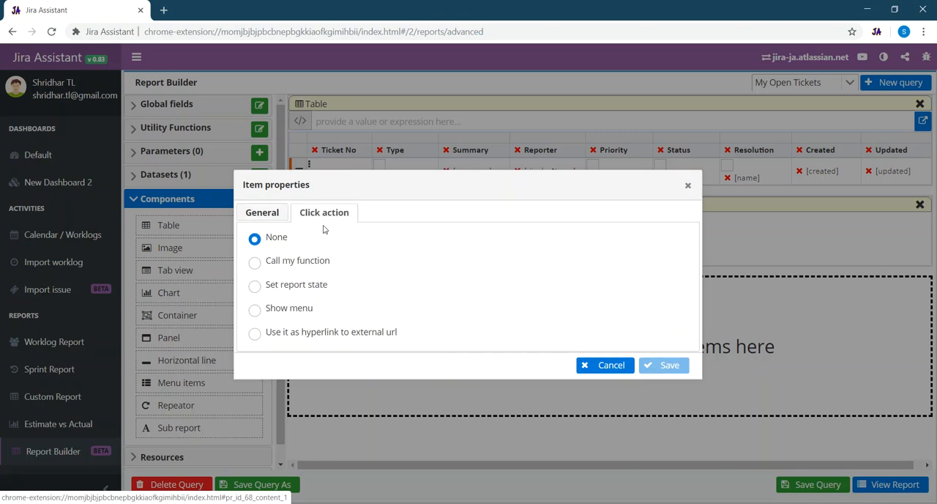
left_click(260, 313)
left_click(340, 363)
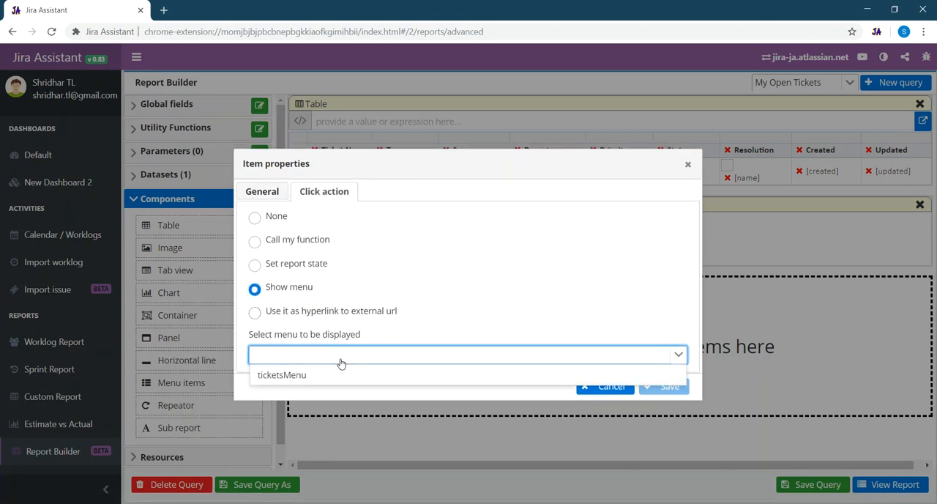
left_click(280, 375)
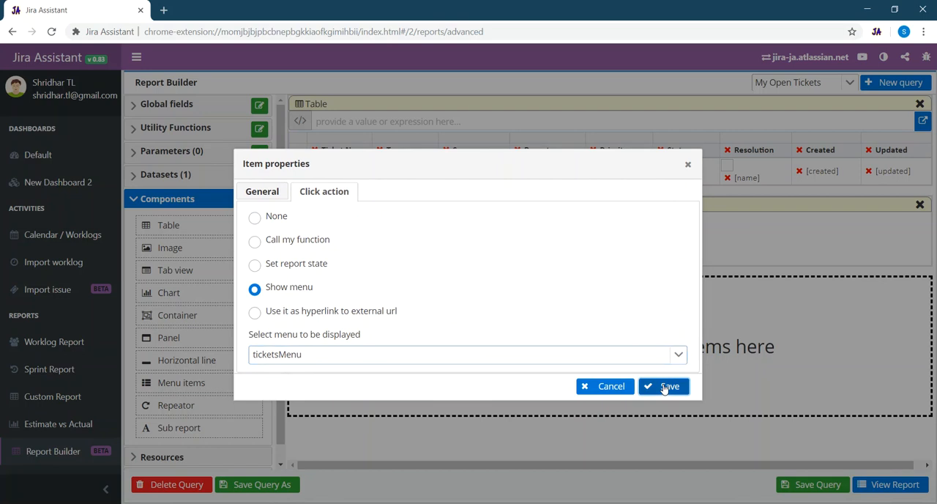
left_click(665, 388)
- Save the My Open Tickets query, view the resulting report and return to editing it
left_click(815, 484)
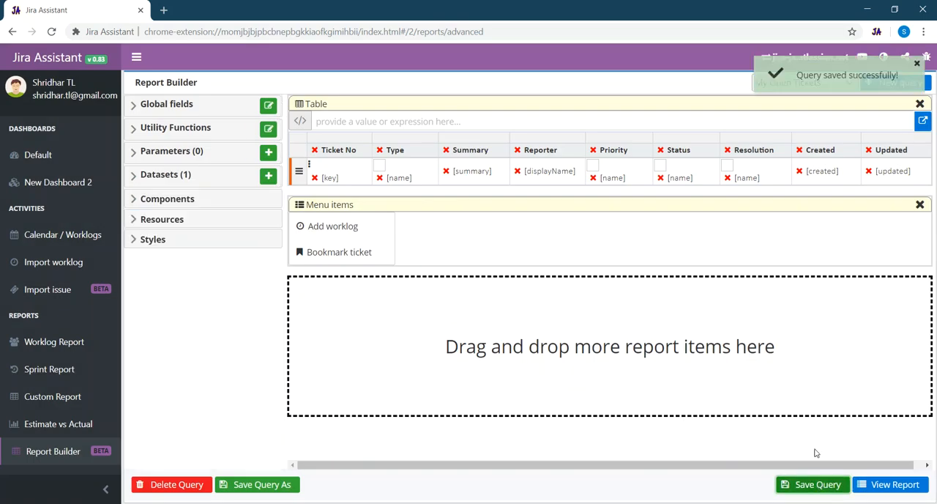
left_click(890, 486)
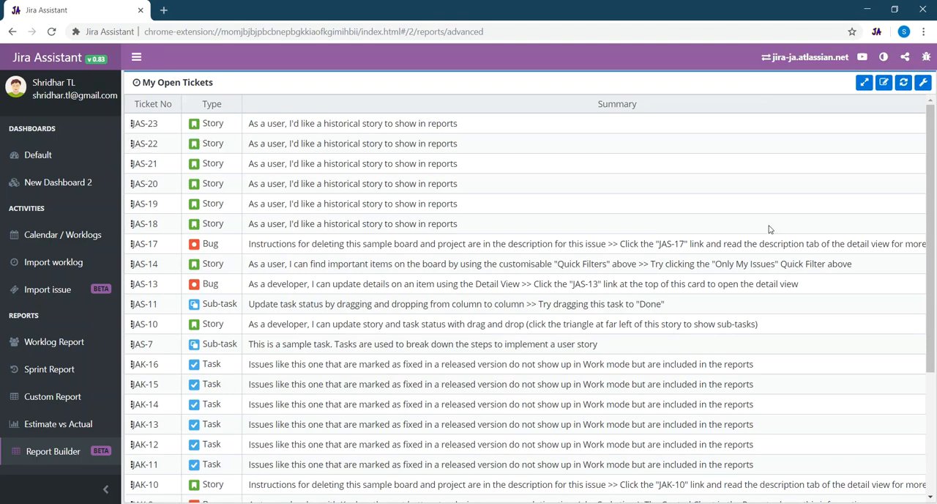
left_click(884, 82)
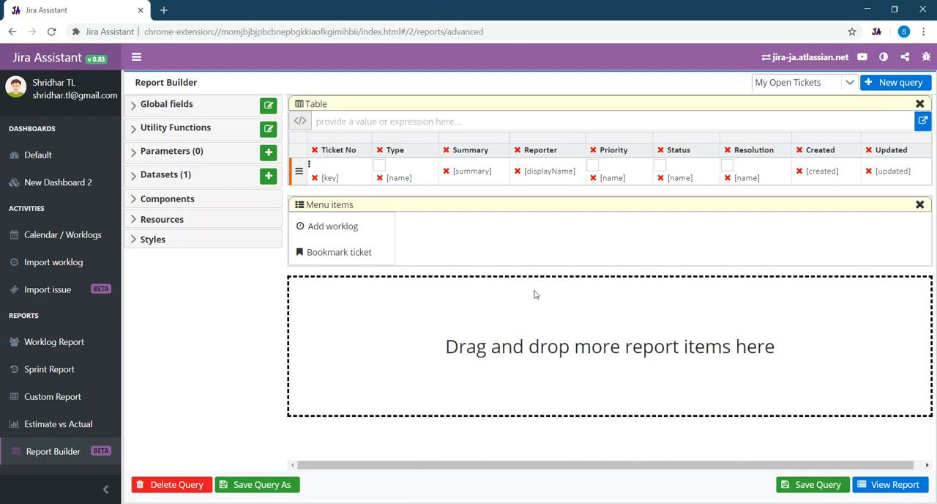
- Open New Dashboard 2 and add the My Reports gadget to it
left_click(59, 182)
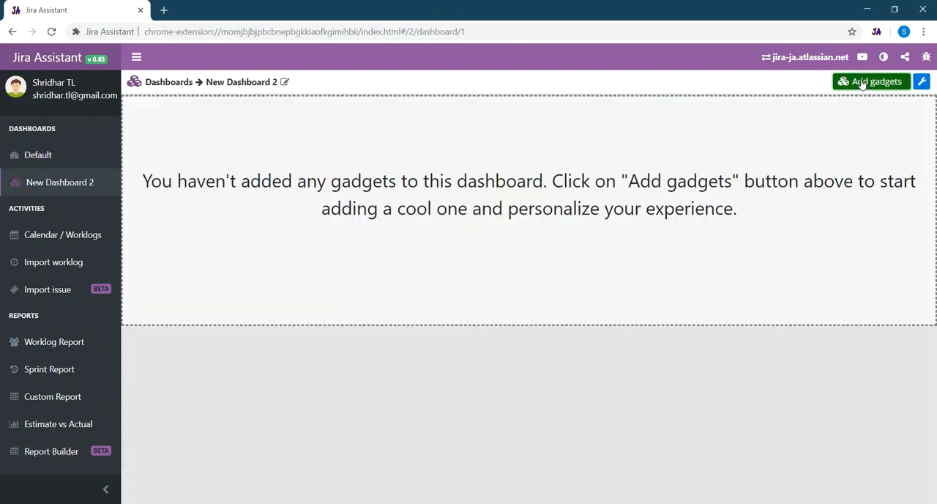
left_click(872, 81)
scroll(412, 382, "down", 1)
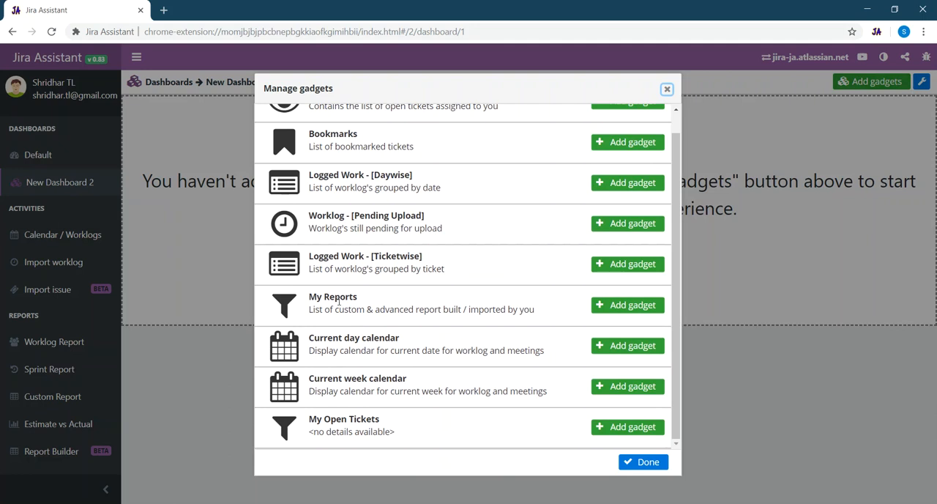
left_click(634, 307)
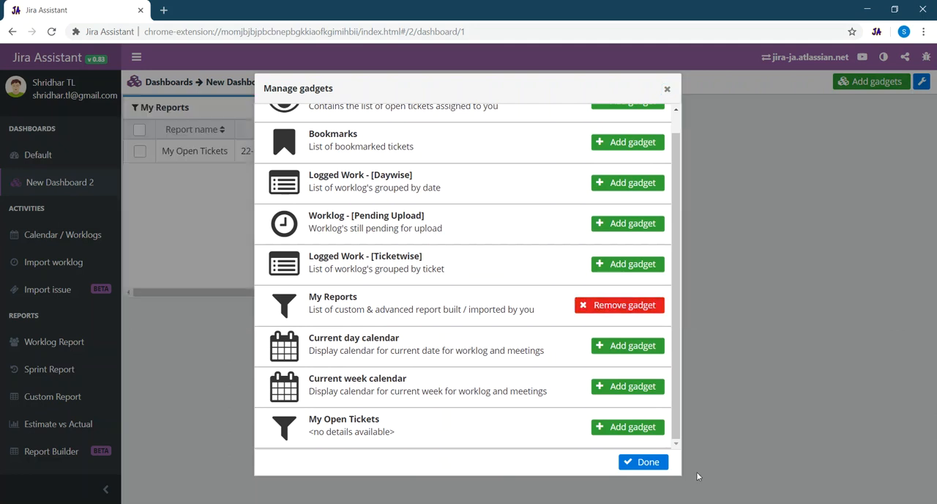
left_click(650, 462)
- Set the My Reports gadget to full width, open My Open Tickets from it for editing and show the list of saved queries
left_click(515, 107)
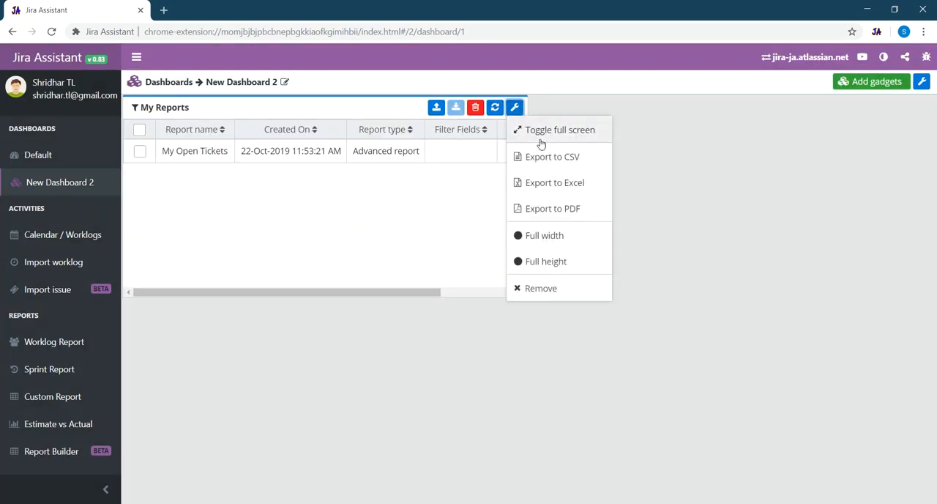
left_click(539, 235)
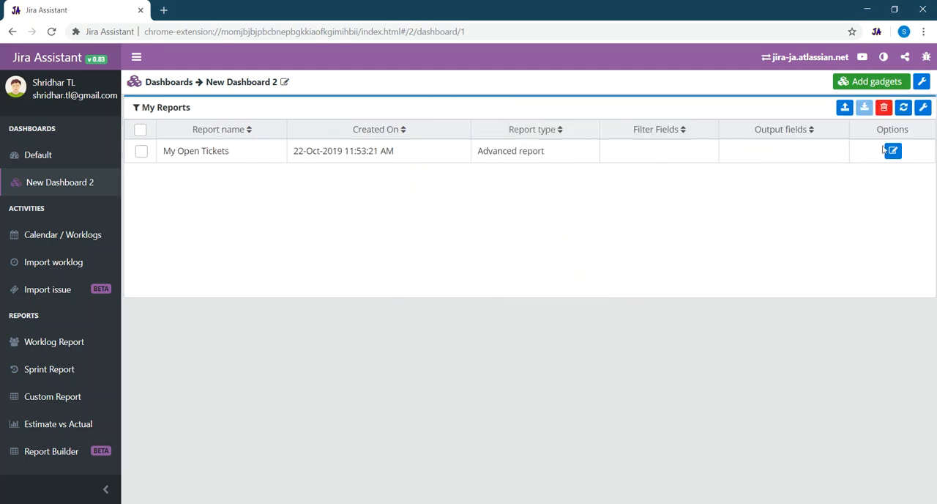
left_click(893, 151)
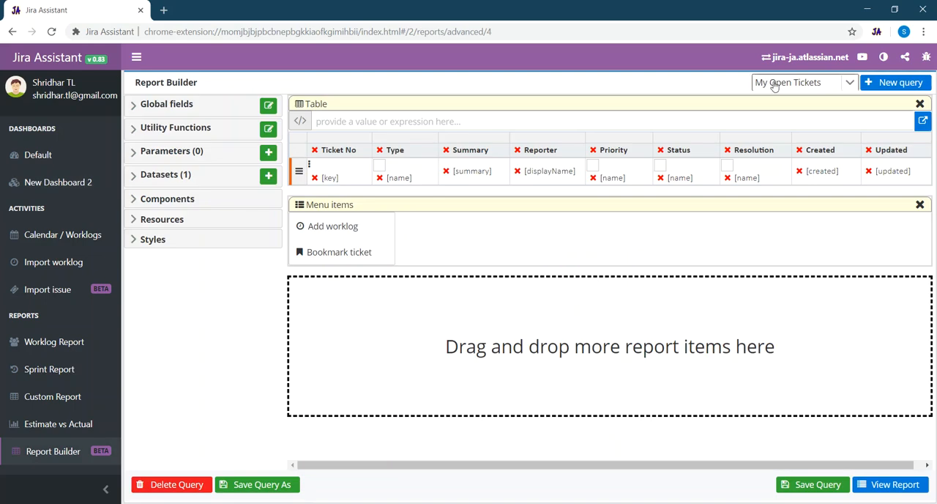
left_click(806, 87)
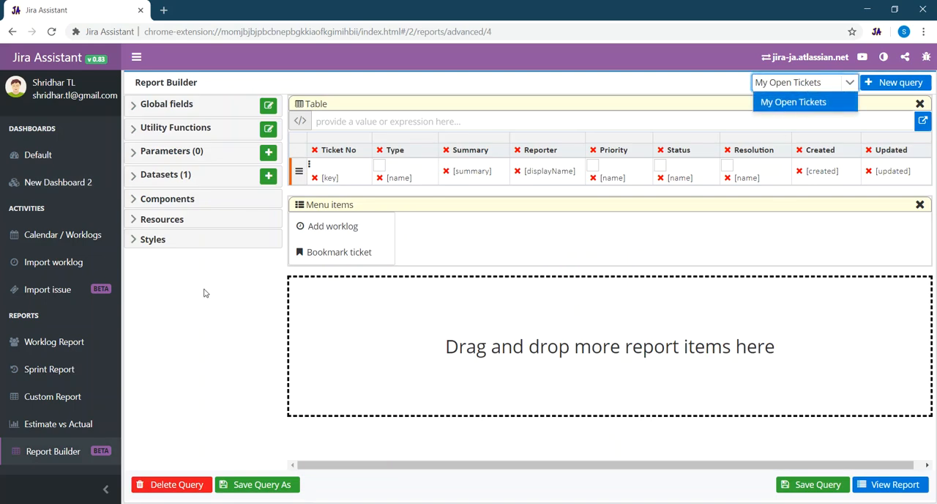